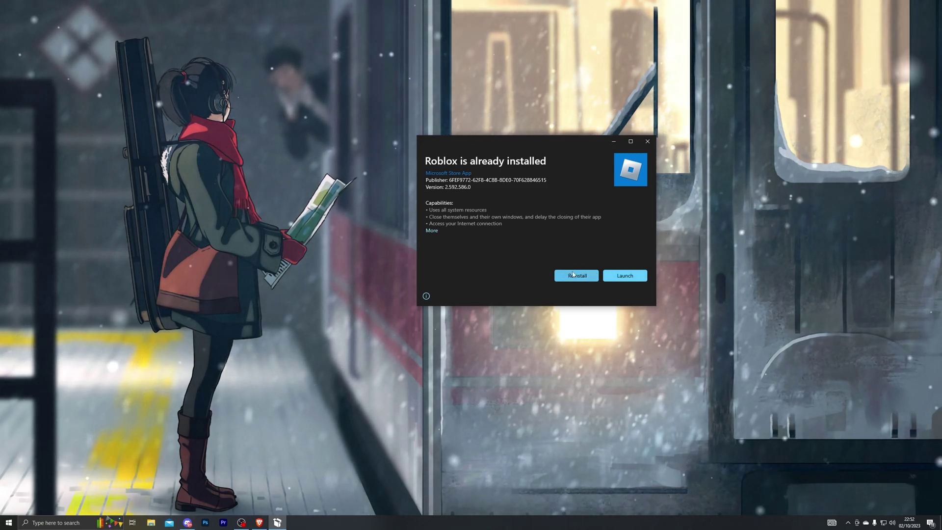
Dismiss the Roblox already-installed dialog and open Apps & features settings via an 'app' search
left_click(647, 142)
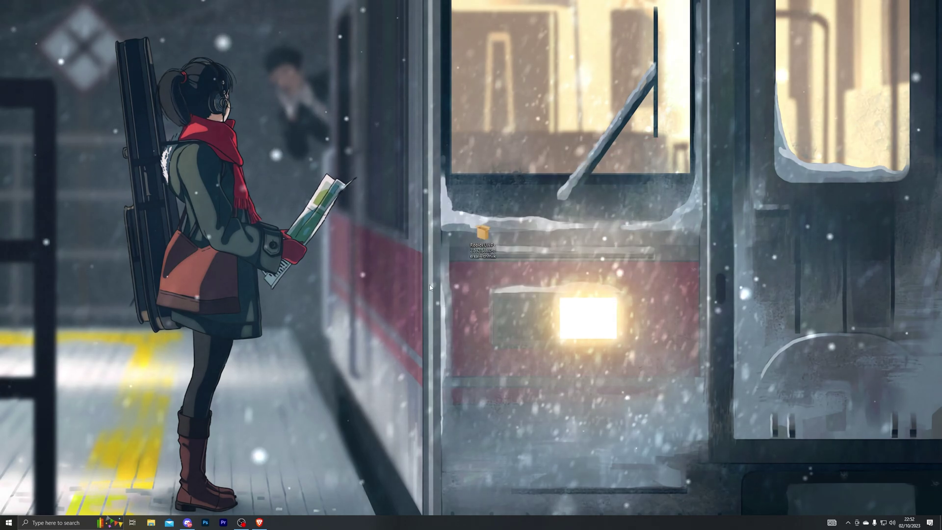
key("super")
type("app")
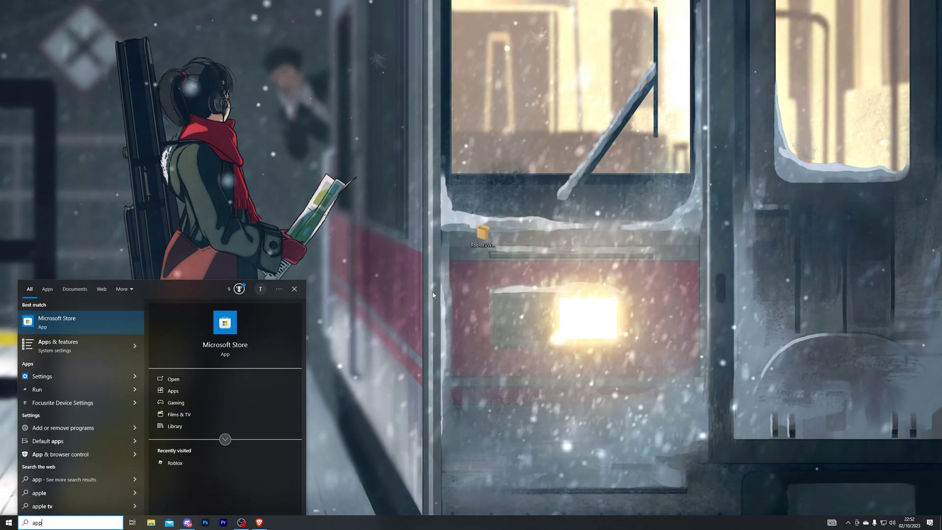
left_click(81, 345)
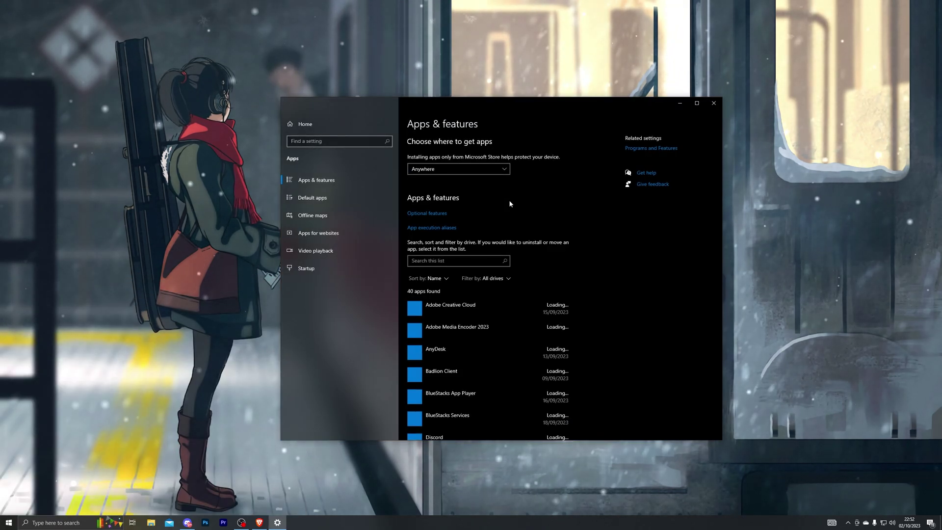
Filter installed apps by 'roblox', uninstall Roblox Player for User, and close Settings
left_click(442, 260)
type("roblox")
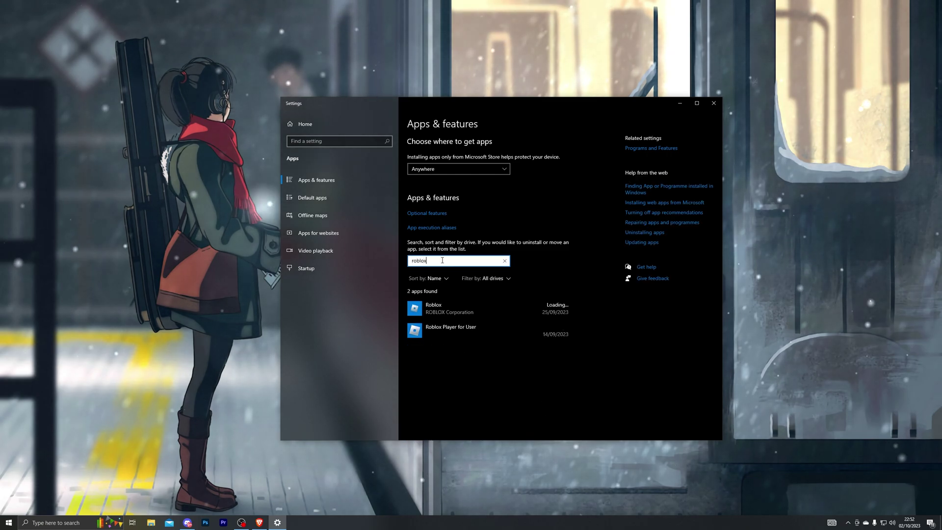
left_click(542, 316)
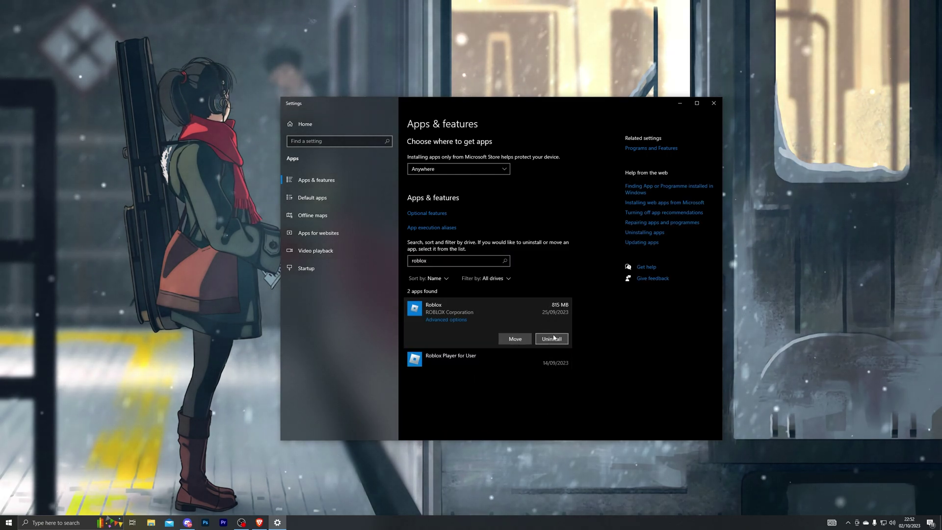
left_click(541, 360)
left_click(550, 355)
left_click(547, 337)
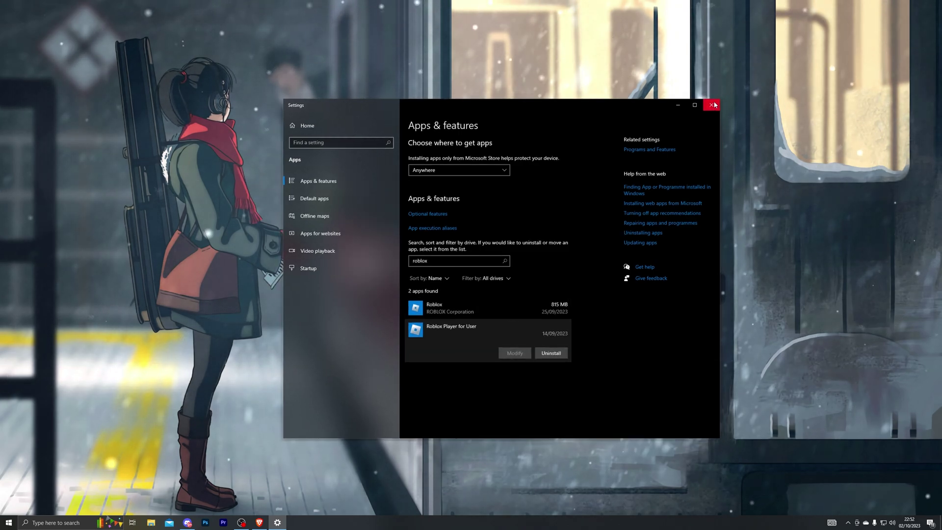
left_click(714, 105)
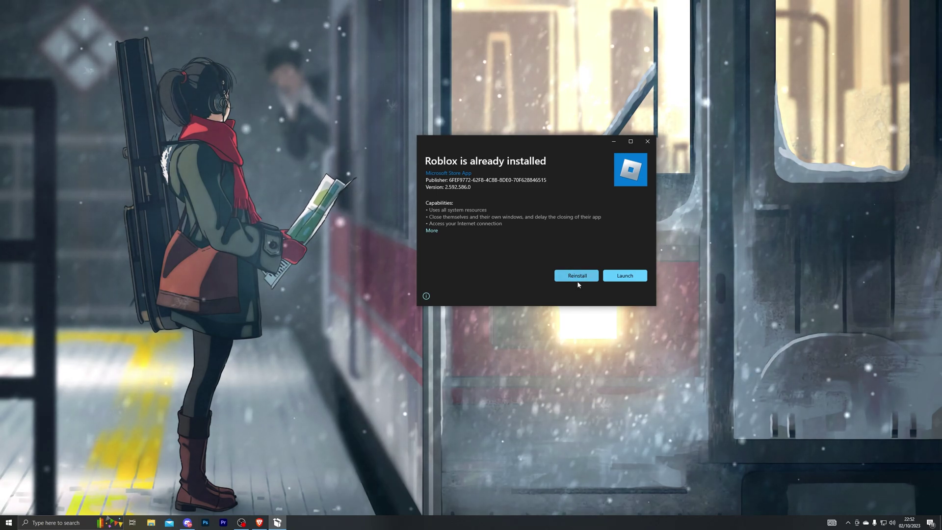
Reinstall Roblox version 2.592.586.0 over the newer copy and close the installer once ready
left_click(576, 277)
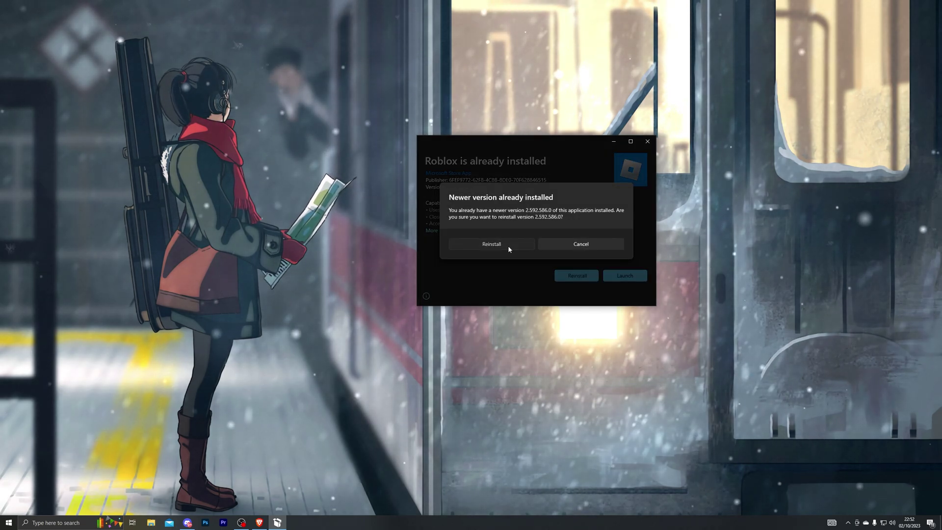
left_click(509, 248)
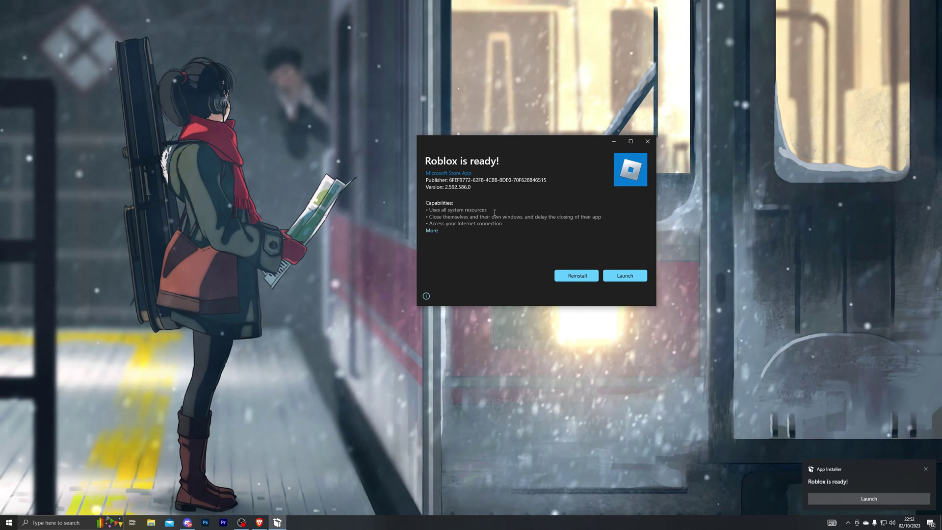
left_click(652, 142)
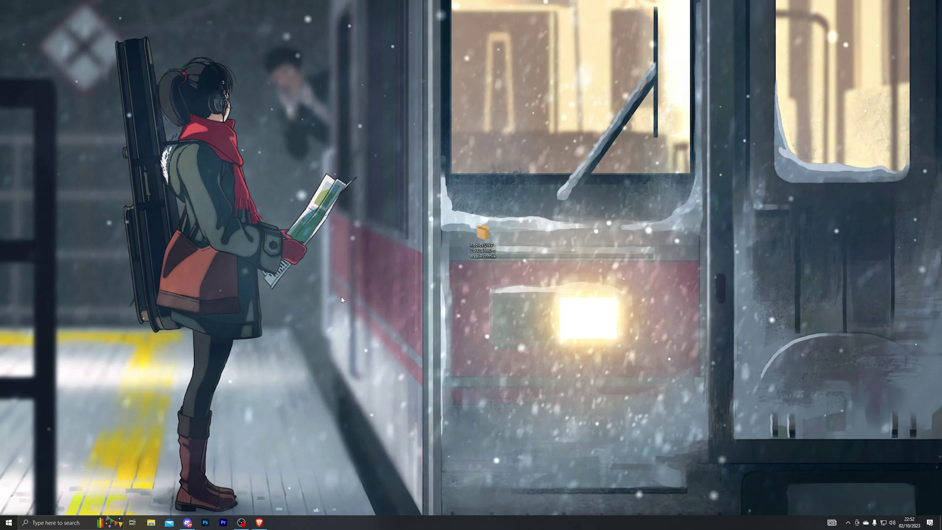
Open Virus & threat protection through a 'virus' search and re-enable the flagged protection setting
key("super")
type("virus")
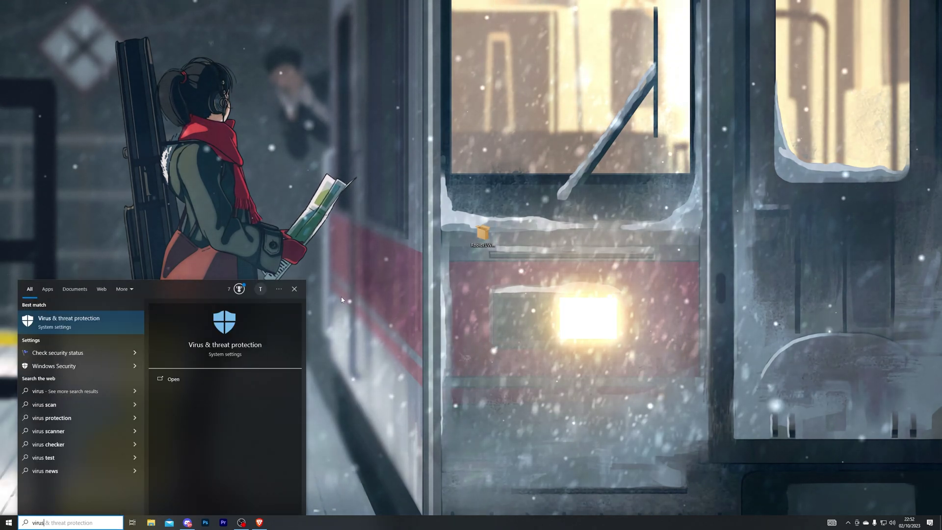
key("Return")
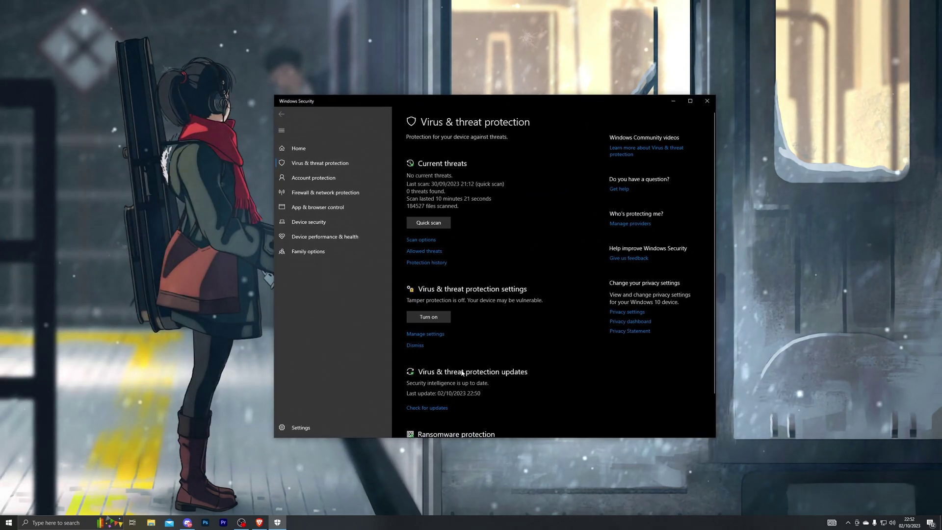
left_click(415, 346)
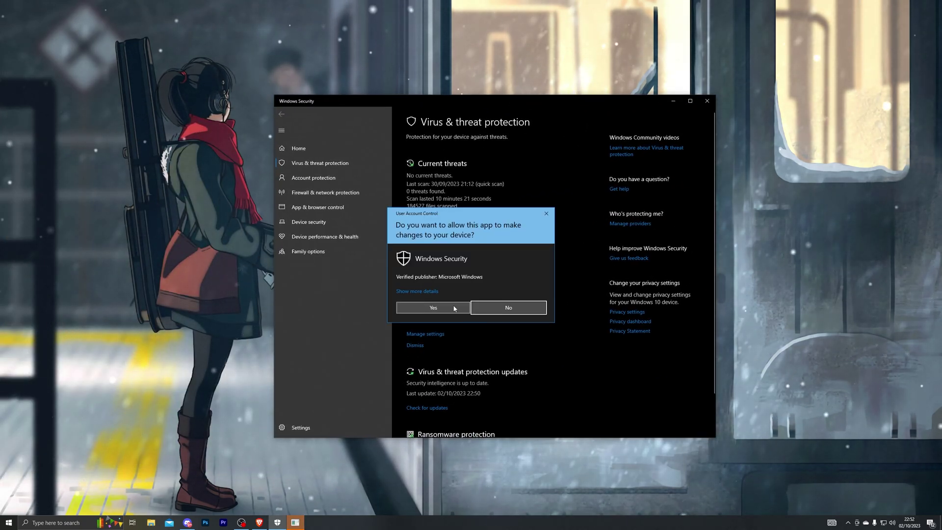
left_click(454, 308)
Switch Real-time protection off, approve the permission prompt, and close Windows Security
left_click(426, 315)
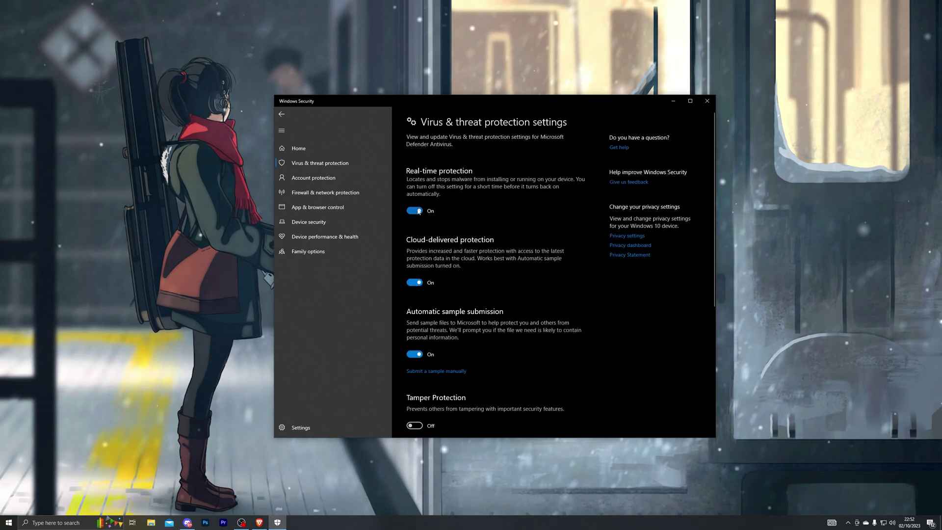
left_click(418, 211)
left_click(441, 306)
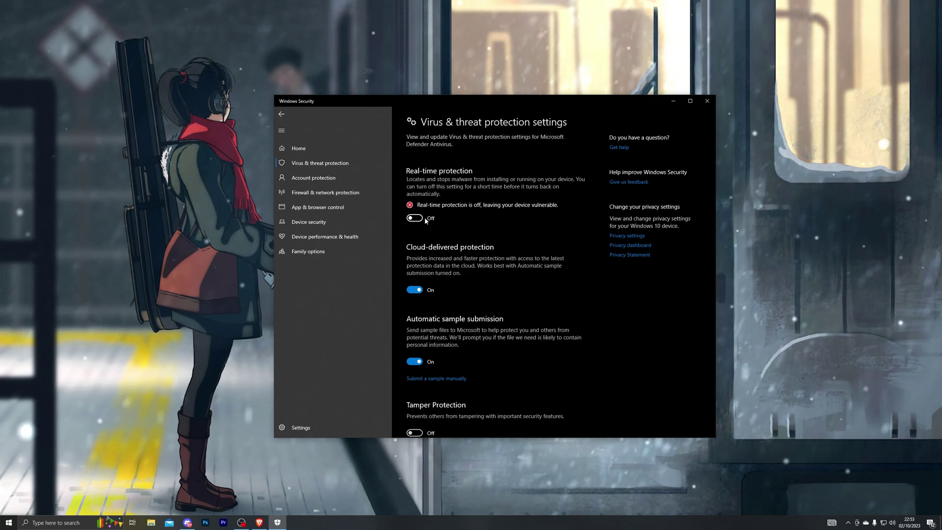
left_click(708, 102)
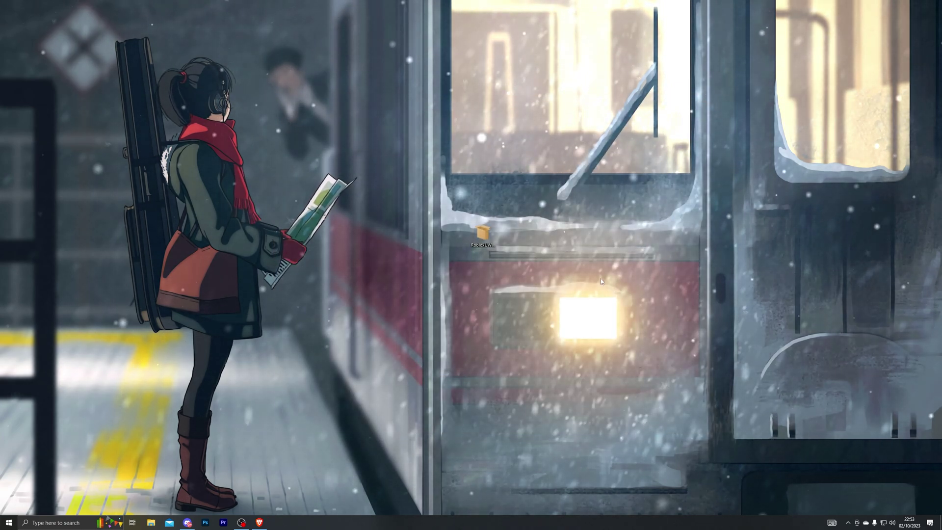
left_click(482, 234)
In Brave, move between the SerenityTube and Cheat.ink tabs and close the Download Locked tab
key("alt+Tab")
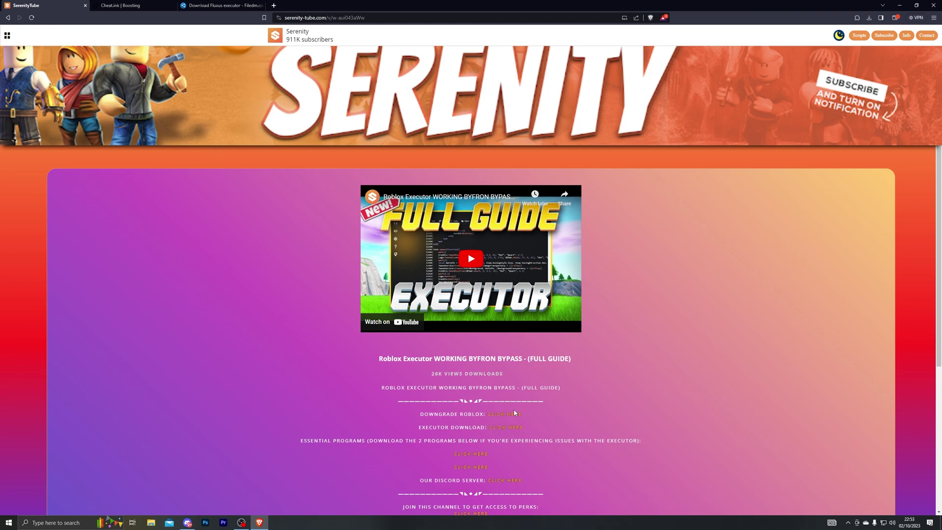
left_click(125, 5)
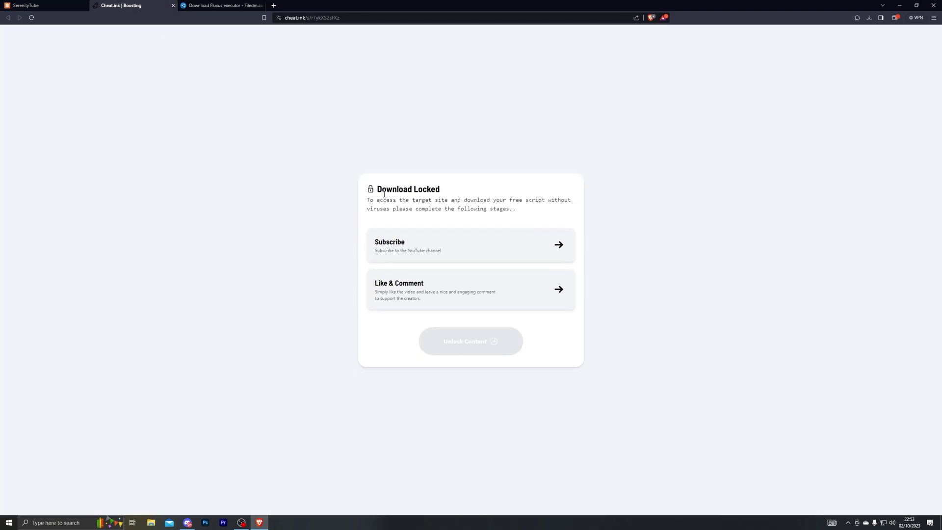
left_click(46, 5)
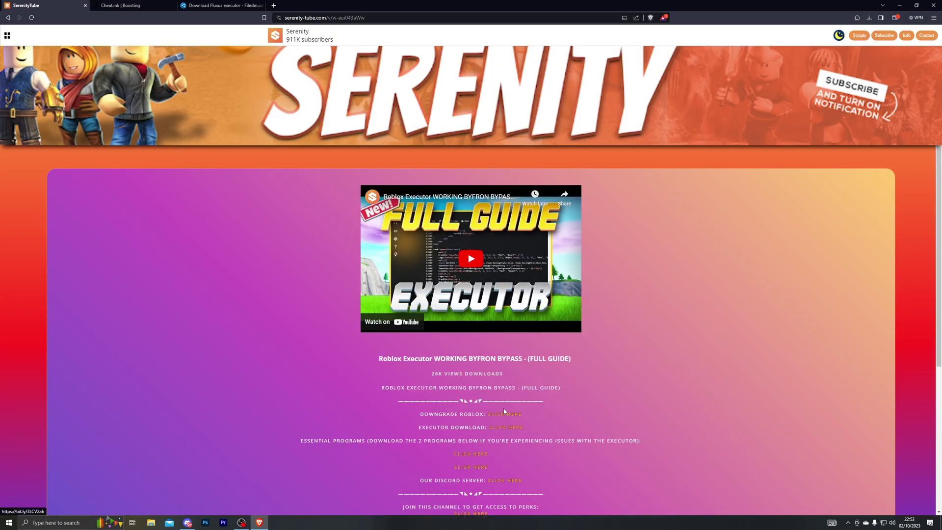
left_click(151, 5)
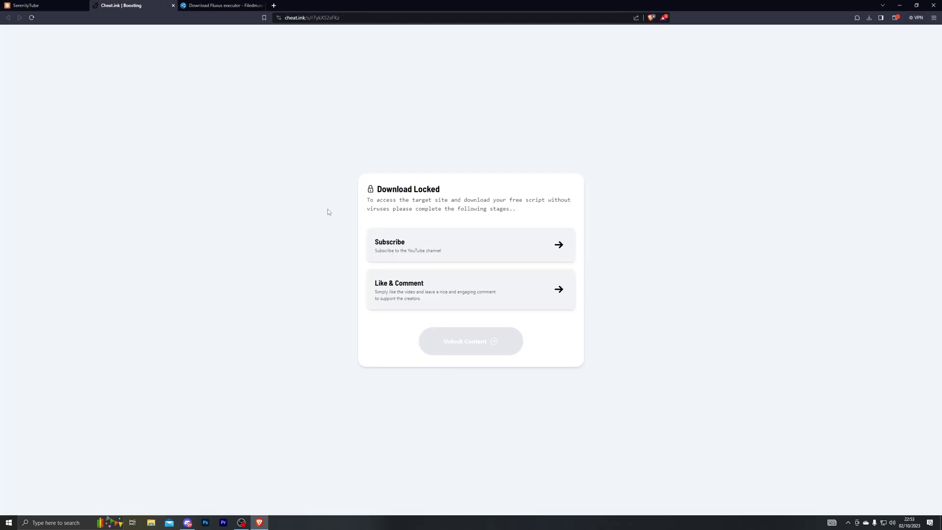
left_click(172, 6)
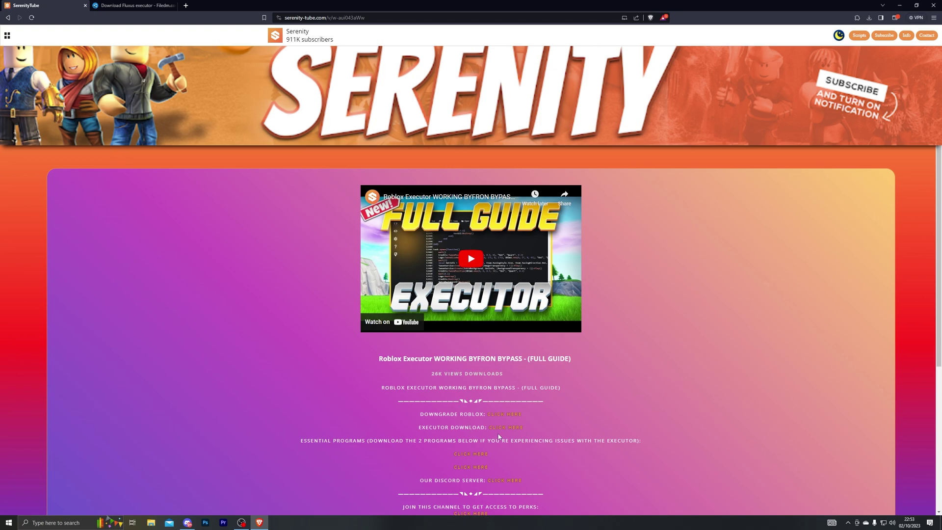
Follow the Executor Download link until the Download Fluxus executor page is showing
left_click(502, 428)
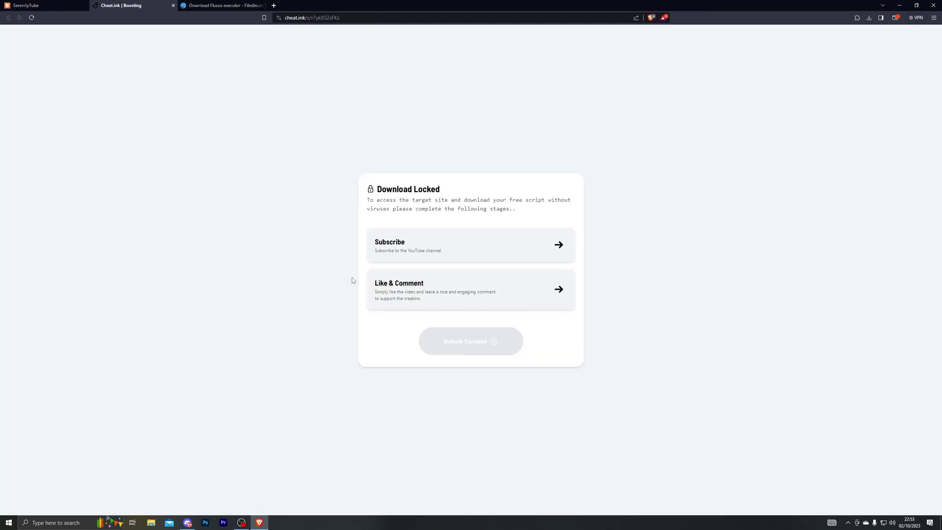
left_click(172, 5)
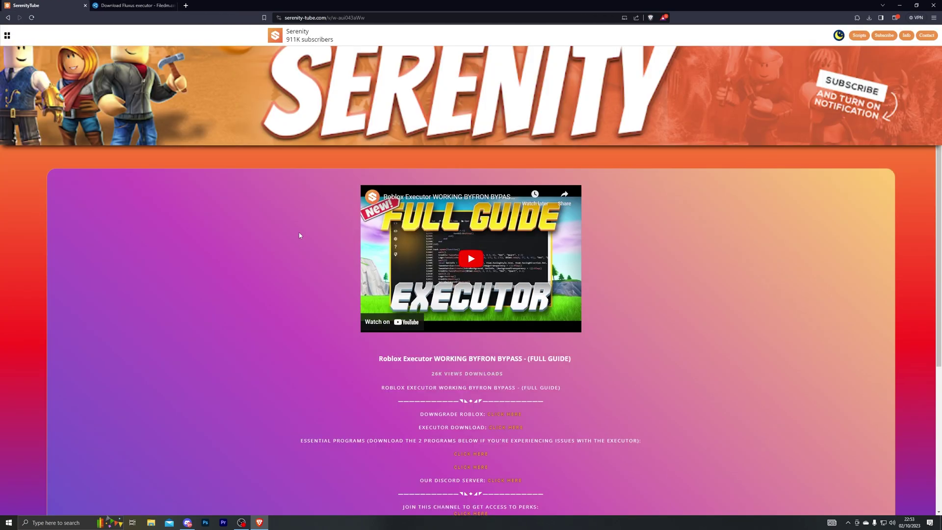
left_click(512, 428)
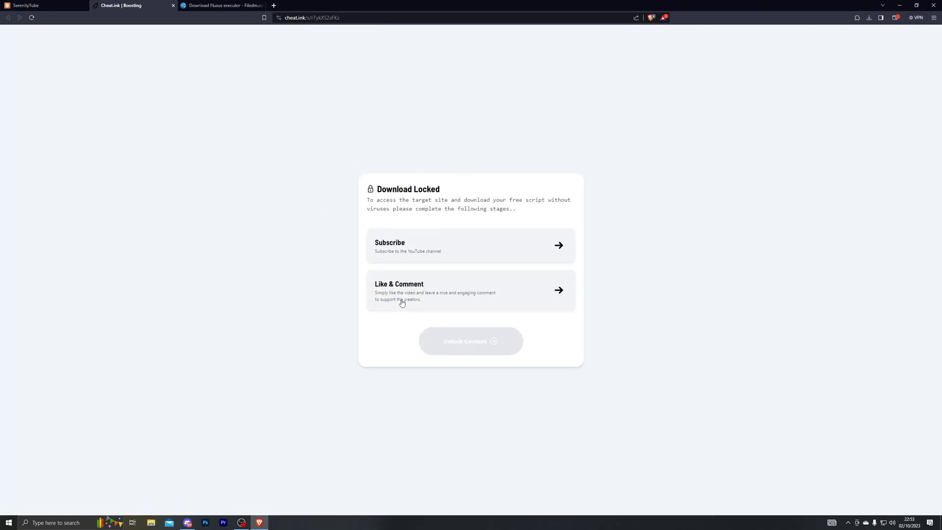
left_click(224, 5)
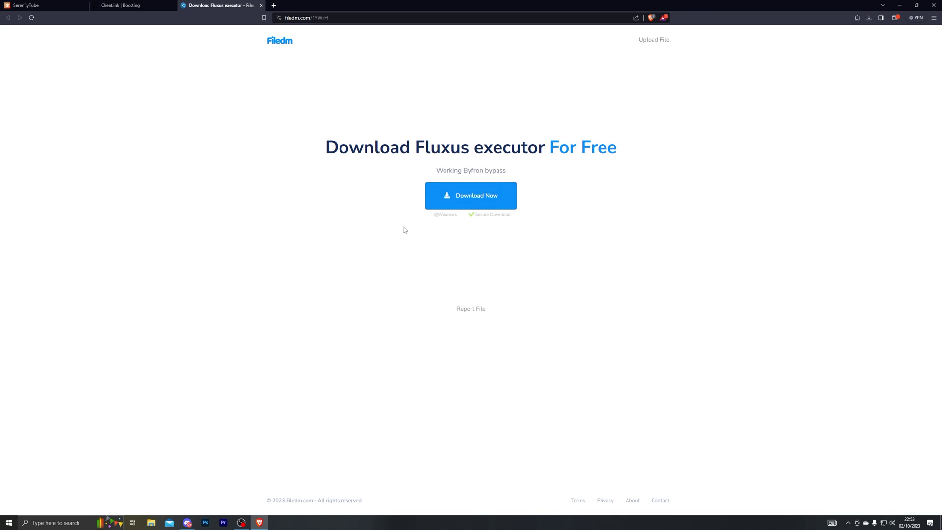
Save the Fluxus executor to the Desktop and launch it, approving the permission prompt
left_click(484, 210)
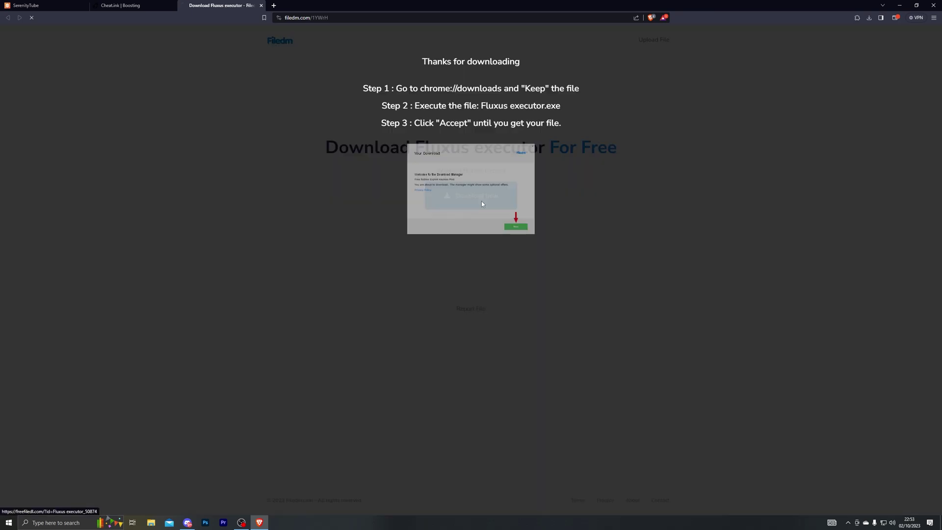
left_click(31, 66)
left_click(30, 57)
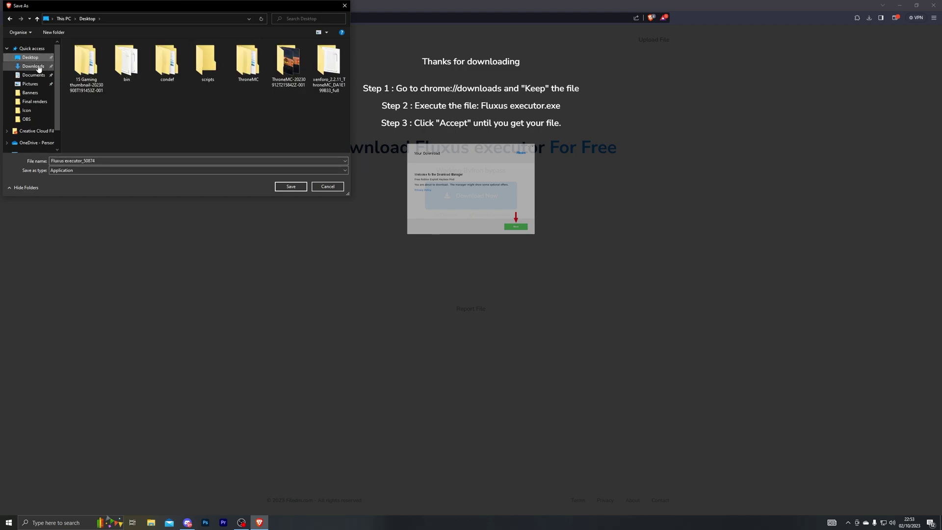
left_click(290, 187)
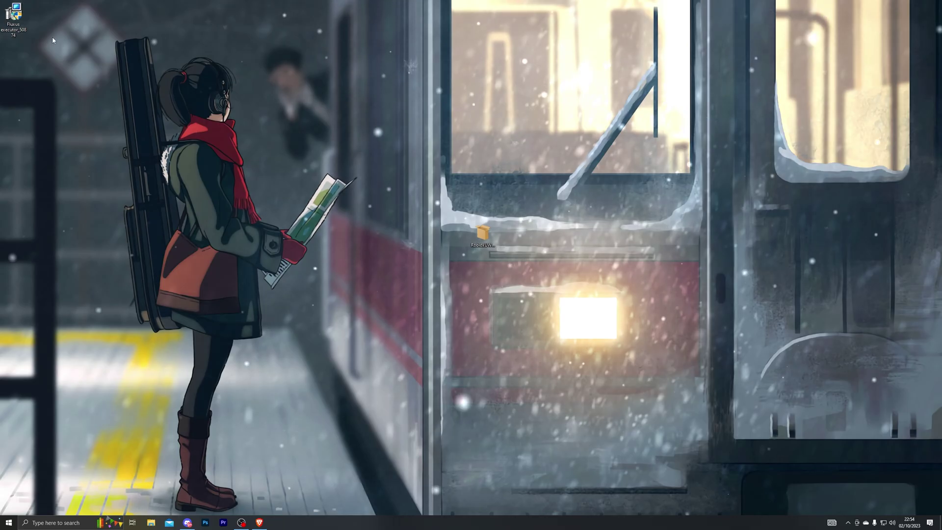
double_click(25, 23)
left_click(89, 316)
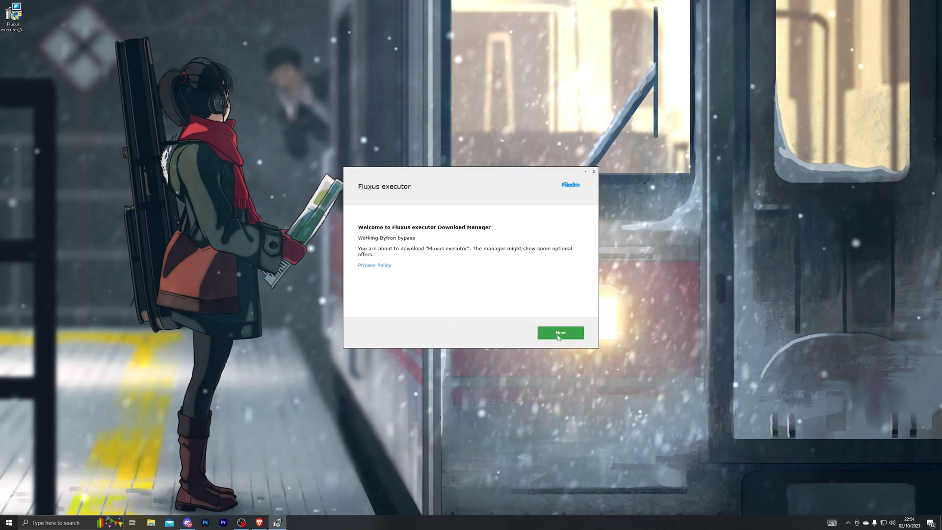
Decline the Avira, Quick Driver Updater and FreeVPN offers, then select the download link address
left_click(558, 334)
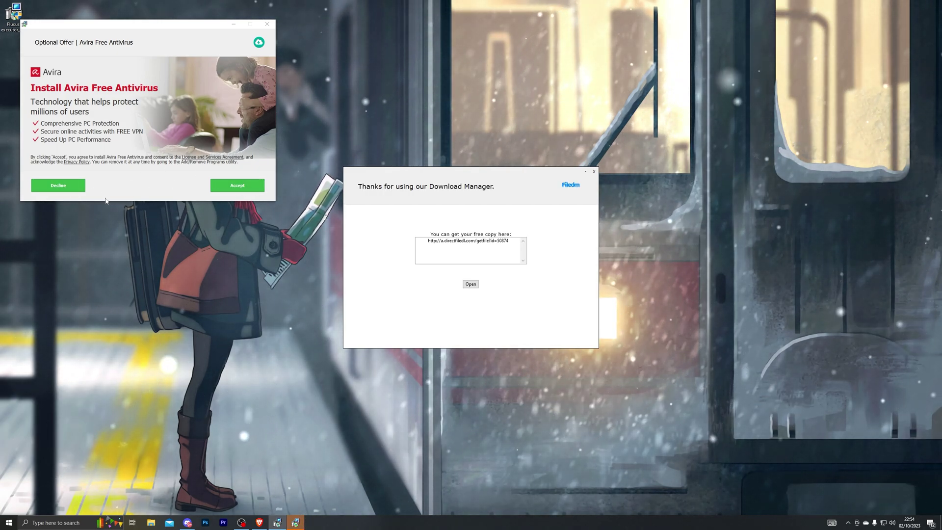
left_click(69, 186)
left_click(70, 186)
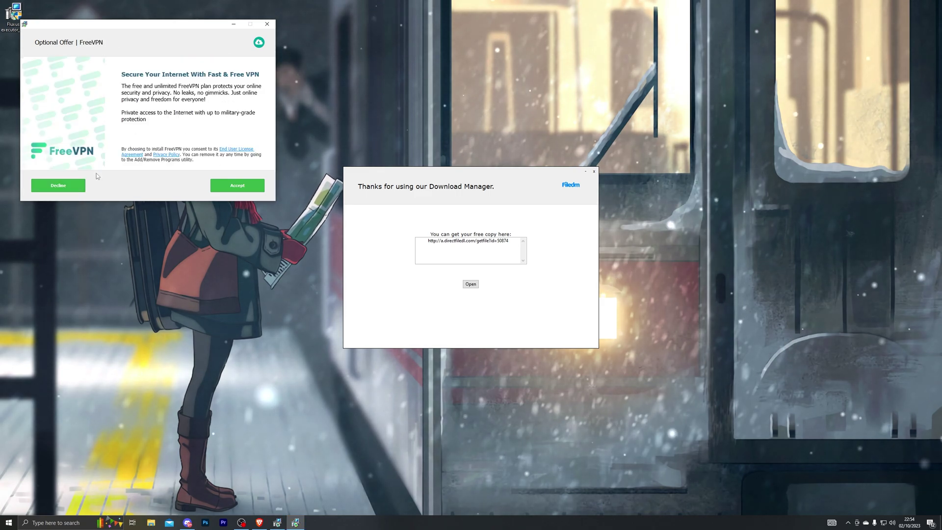
left_click(72, 186)
left_click_drag(508, 241, 357, 238)
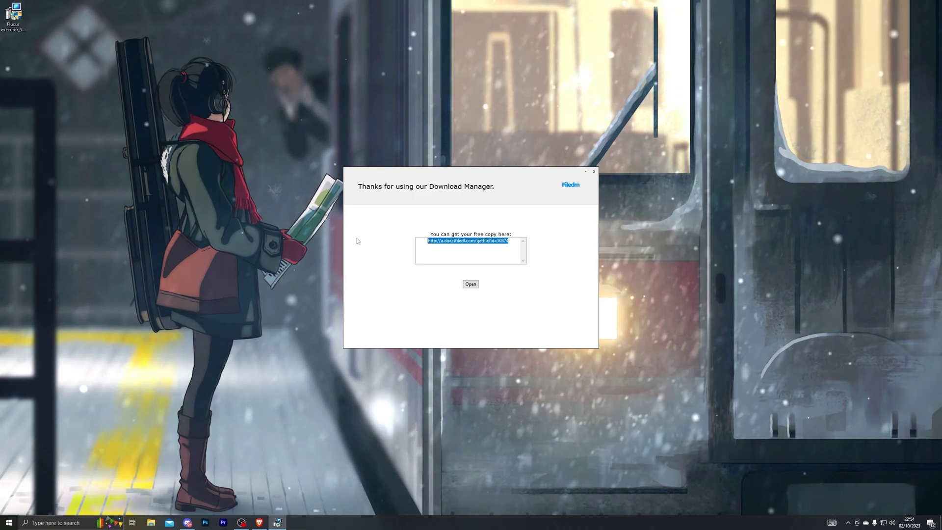
left_click(514, 241)
Load the copied link in Brave, save Fluxus.zip to the Desktop, and check the downloads list
left_click_drag(514, 241, 291, 284)
key("alt+Tab")
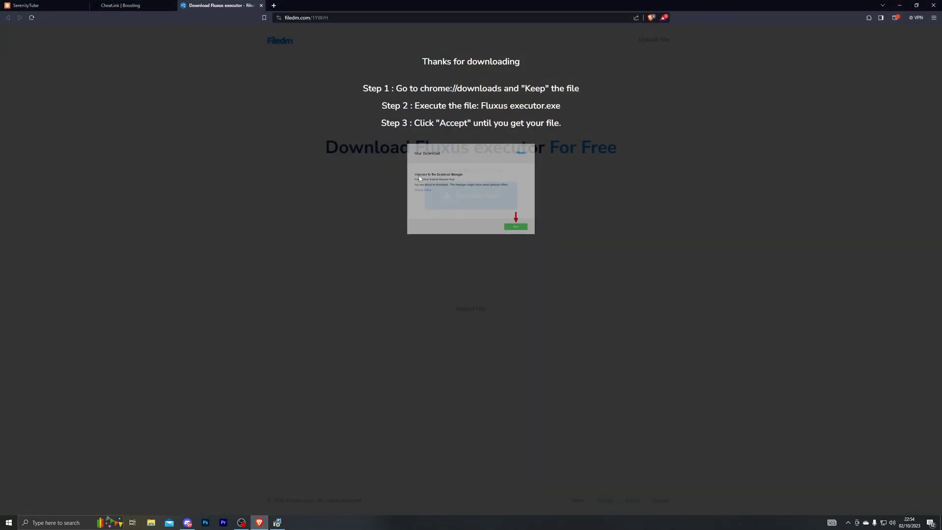
key("ctrl+v")
key("Return")
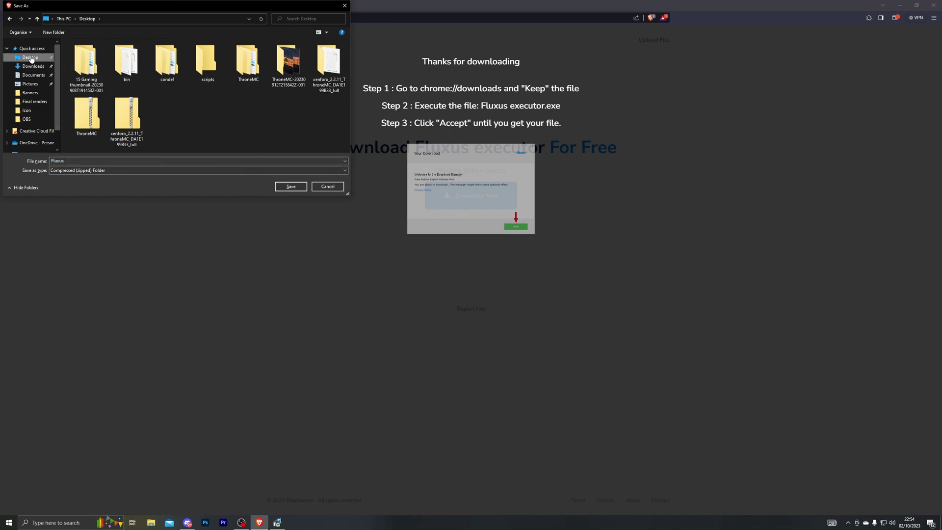
left_click(291, 187)
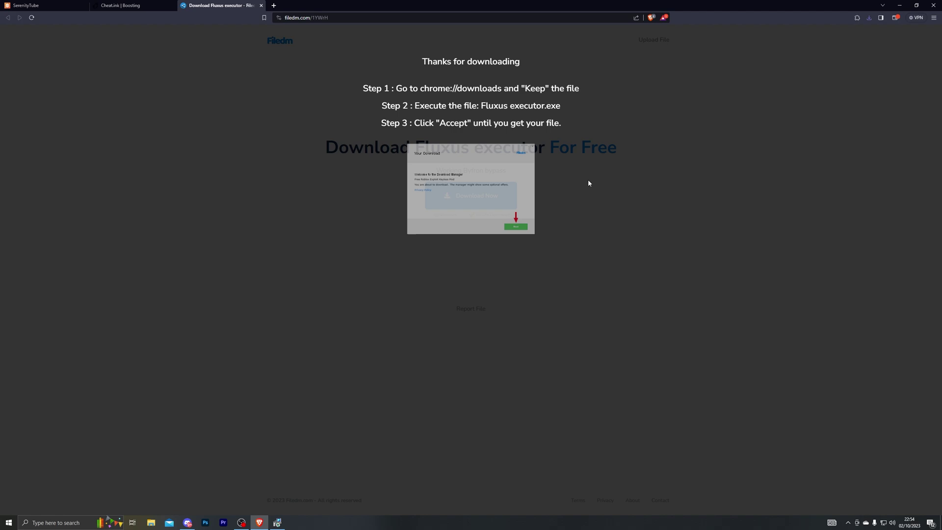
key("ctrl+j")
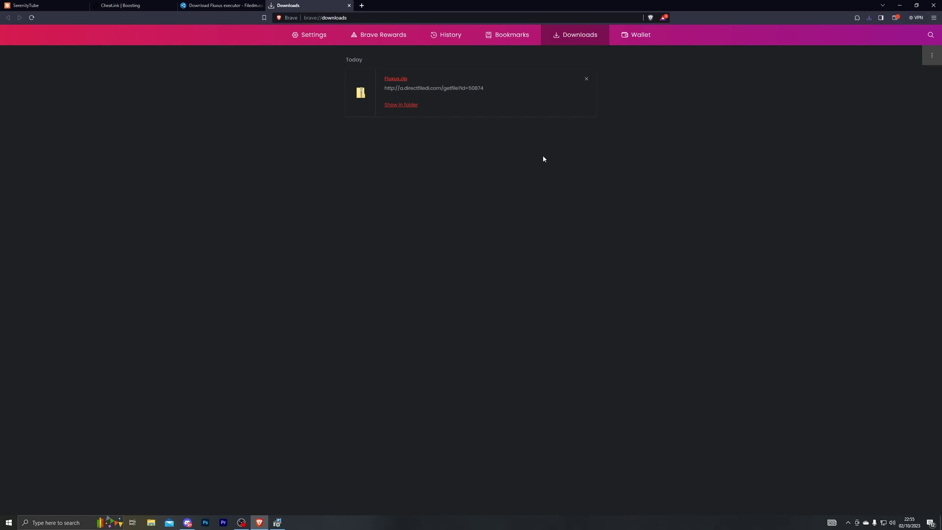
key("super+d")
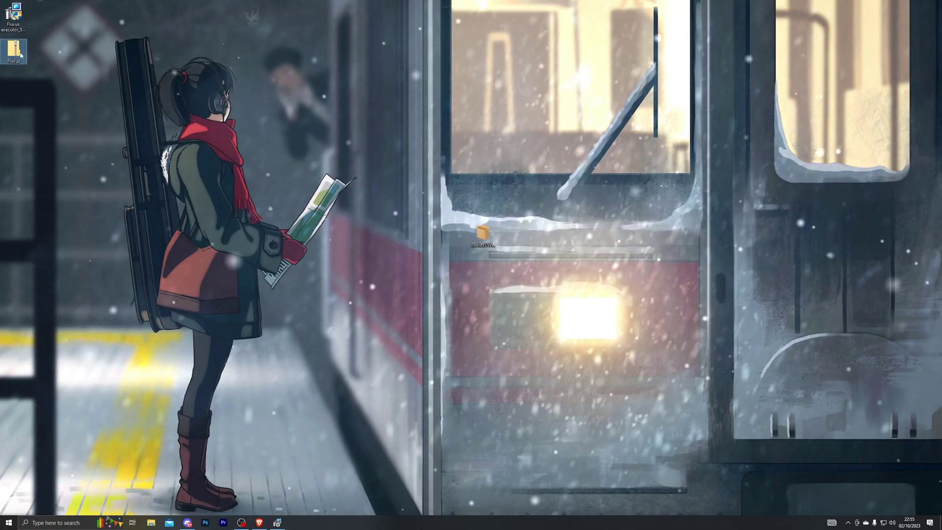
Extract Fluxus.zip into a Desktop\Fluxus folder and close the extracted folder window
right_click(20, 47)
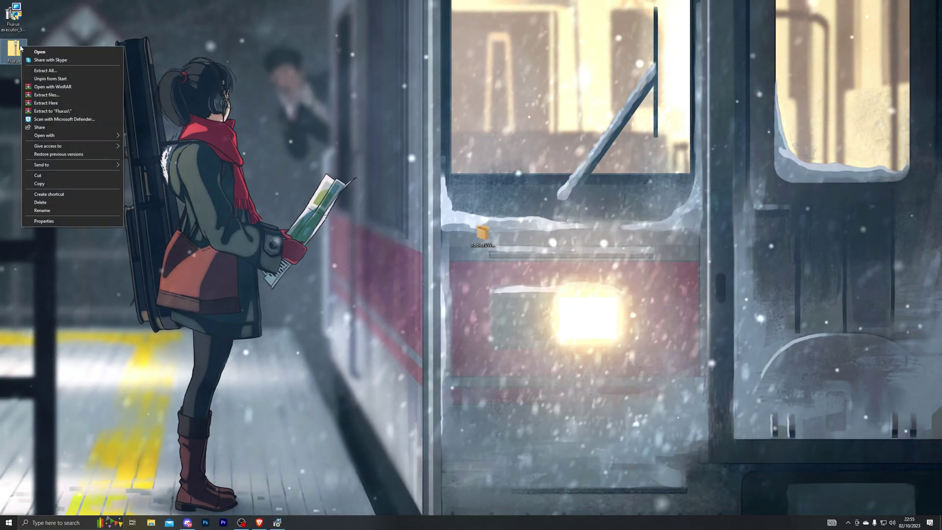
left_click(45, 70)
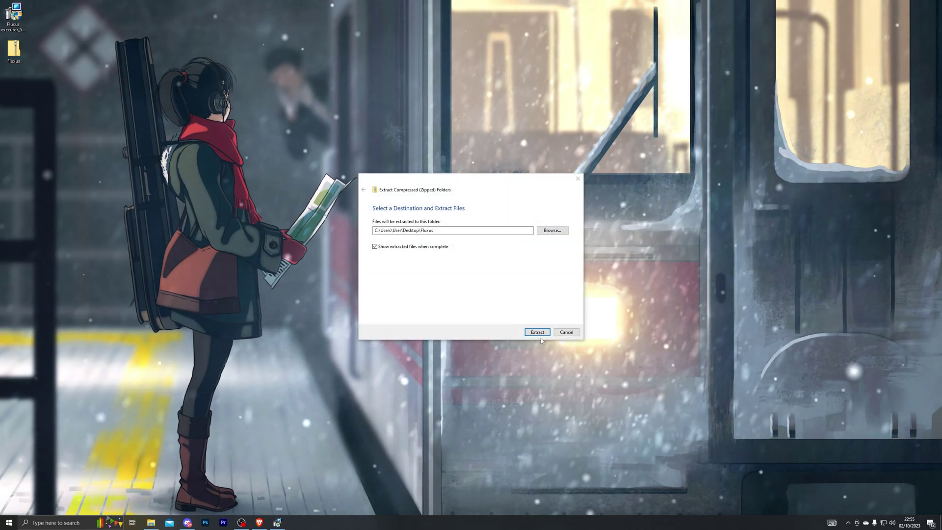
left_click(539, 334)
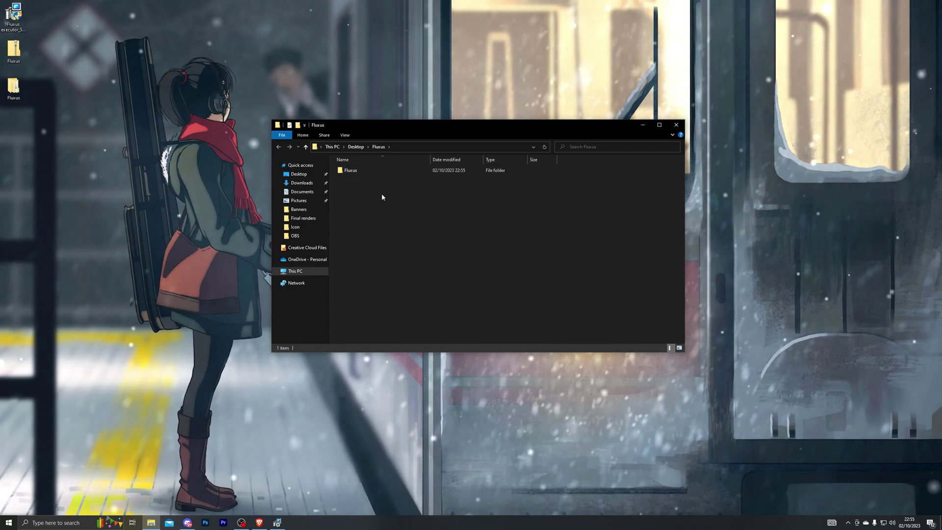
left_click(676, 124)
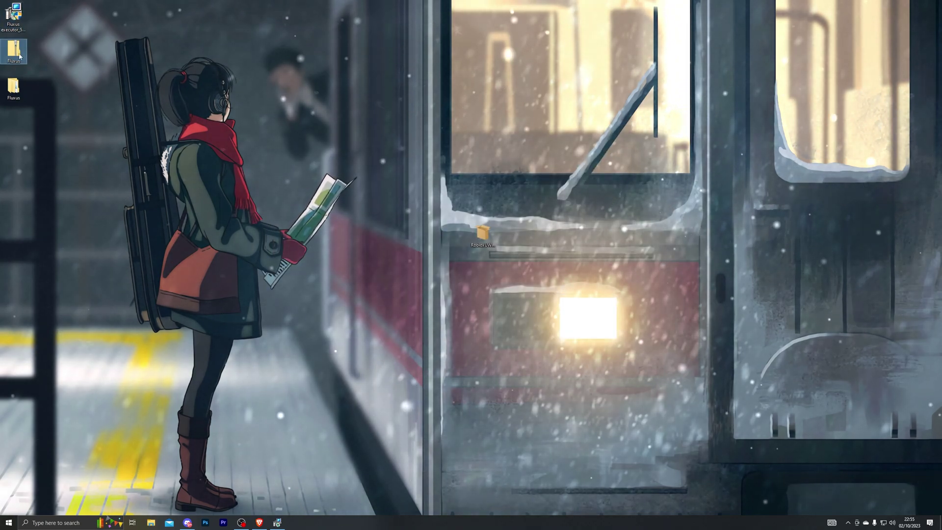
Permanently delete the installer and zip, close the download manager, and move Fluxus to the top-left
left_click_drag(45, 70, 3, 19)
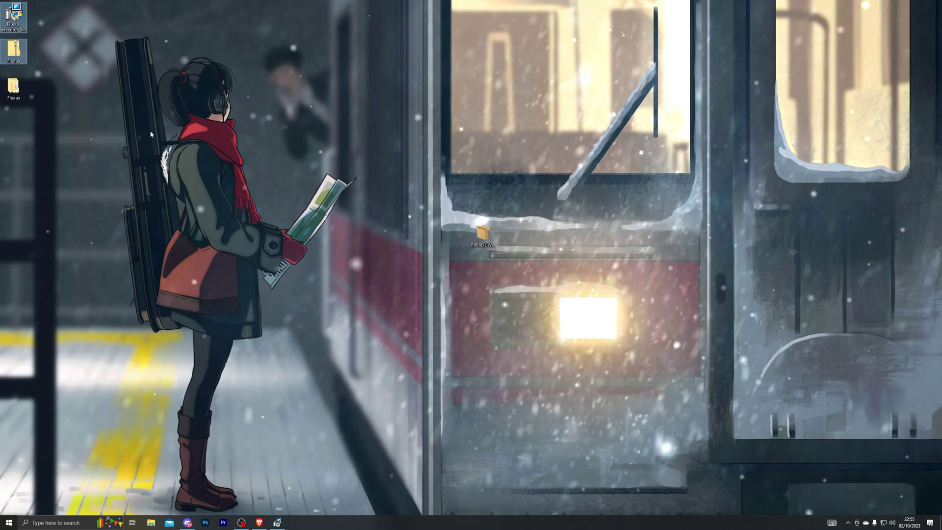
key("shift+Delete")
right_click(278, 522)
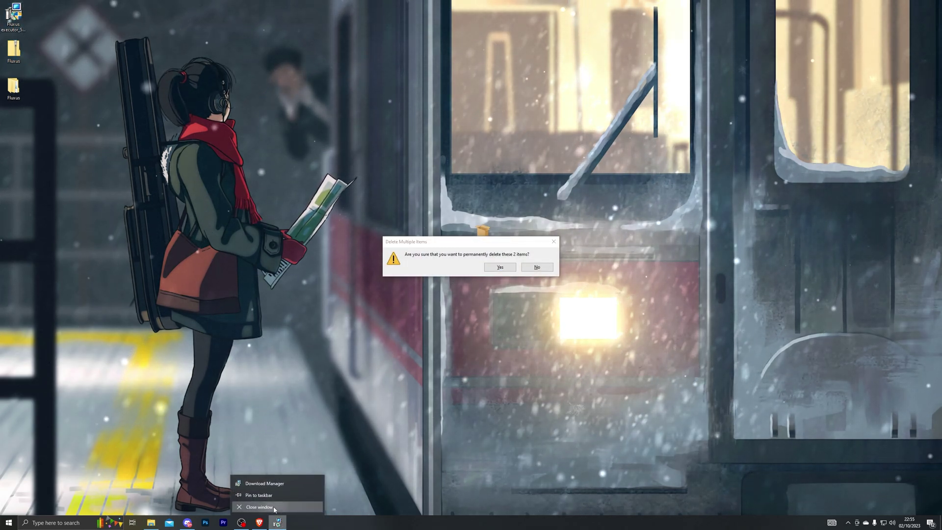
left_click(259, 507)
left_click(493, 268)
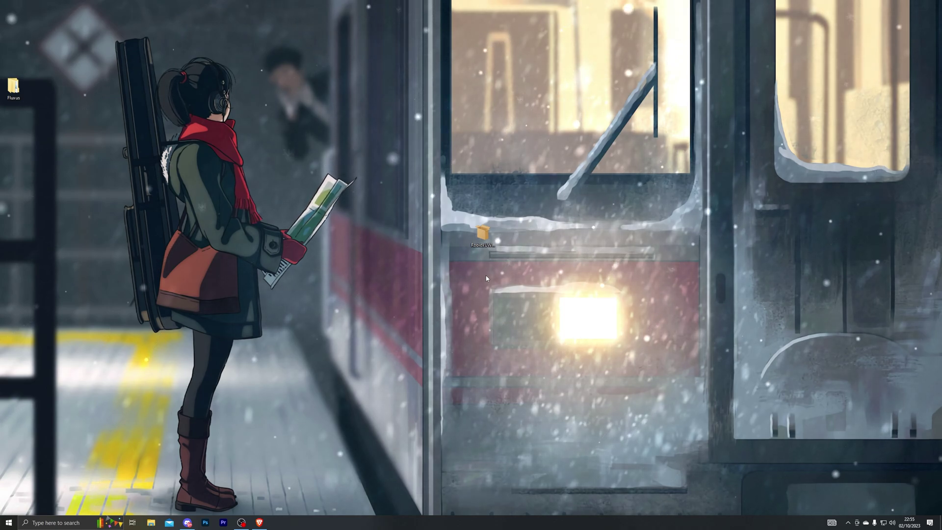
left_click_drag(14, 86, 14, 14)
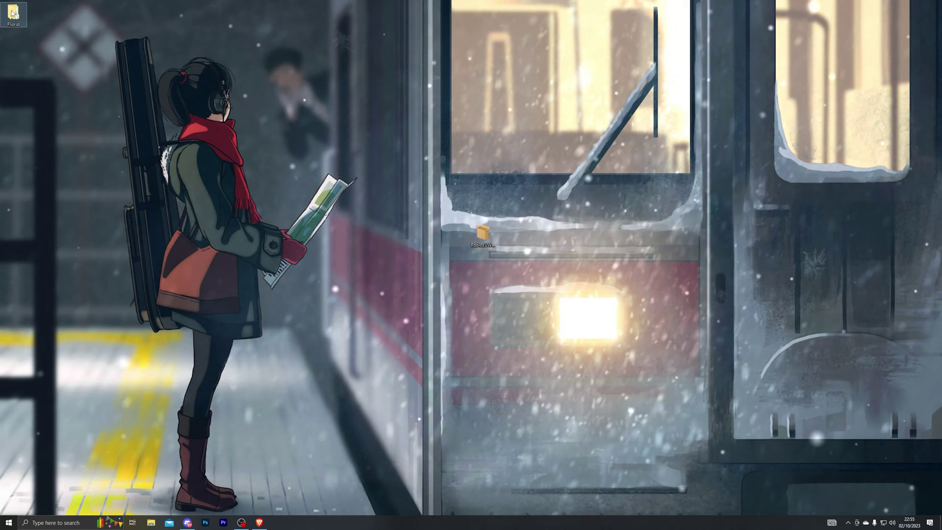
left_click(134, 186)
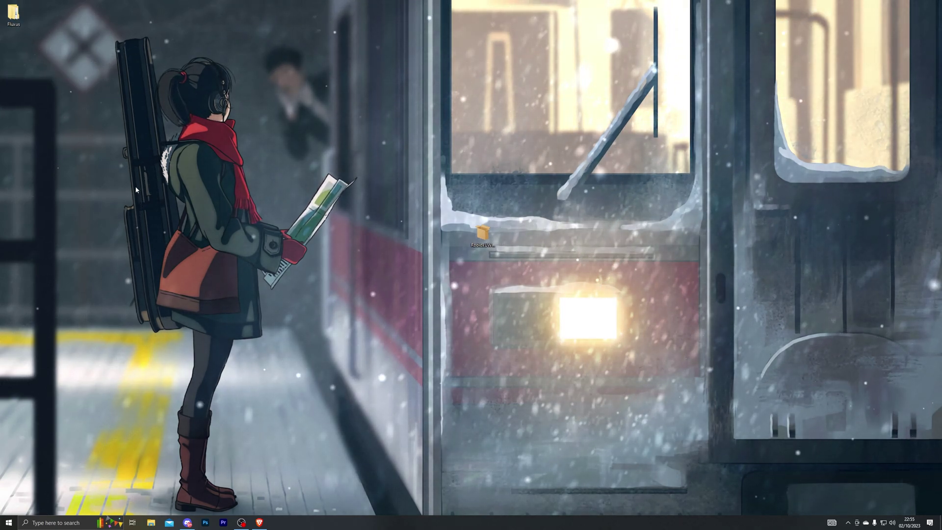
key("super")
Open the Defender exclusions list from Virus & threat protection settings, approving the permission prompt
type("virus")
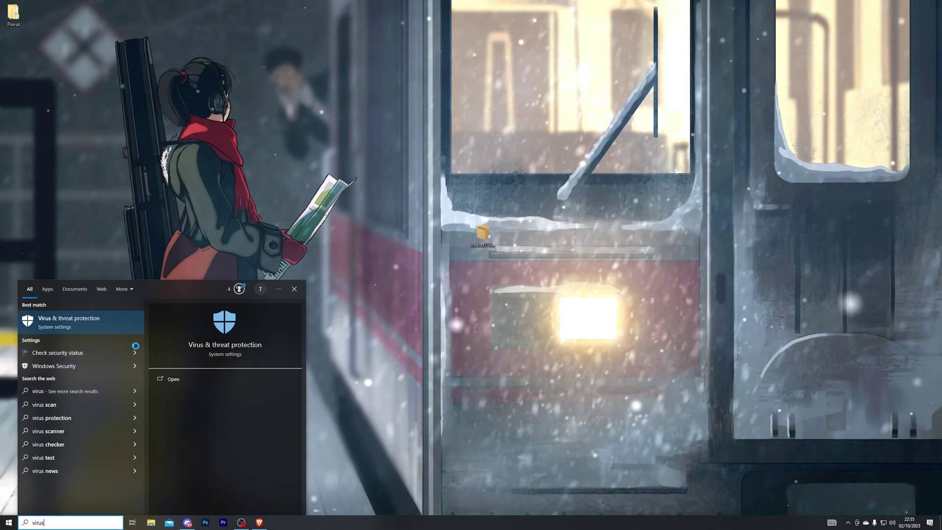
key("Return")
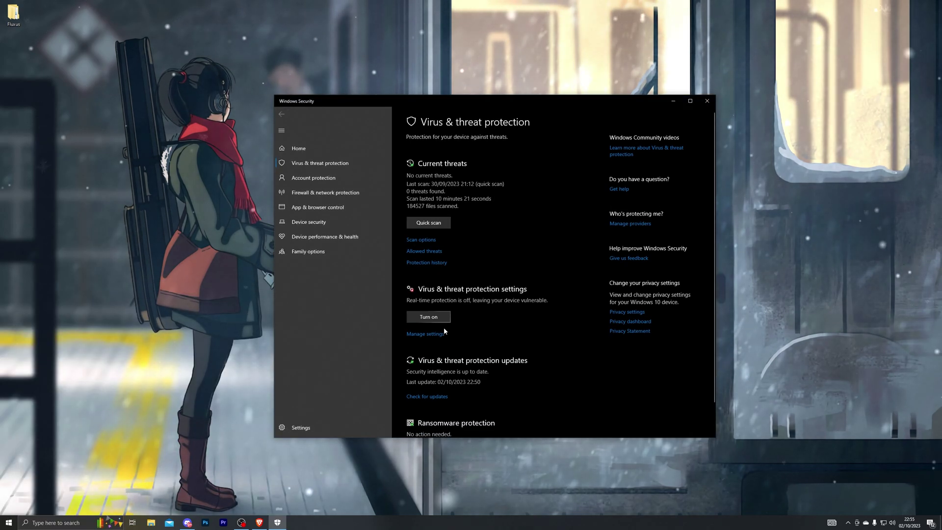
left_click(425, 335)
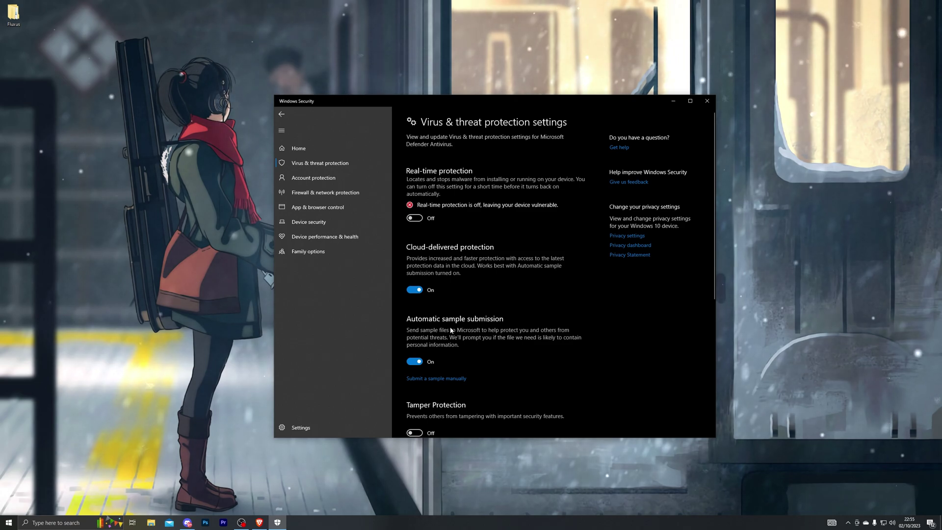
scroll(449, 326, "down", 5)
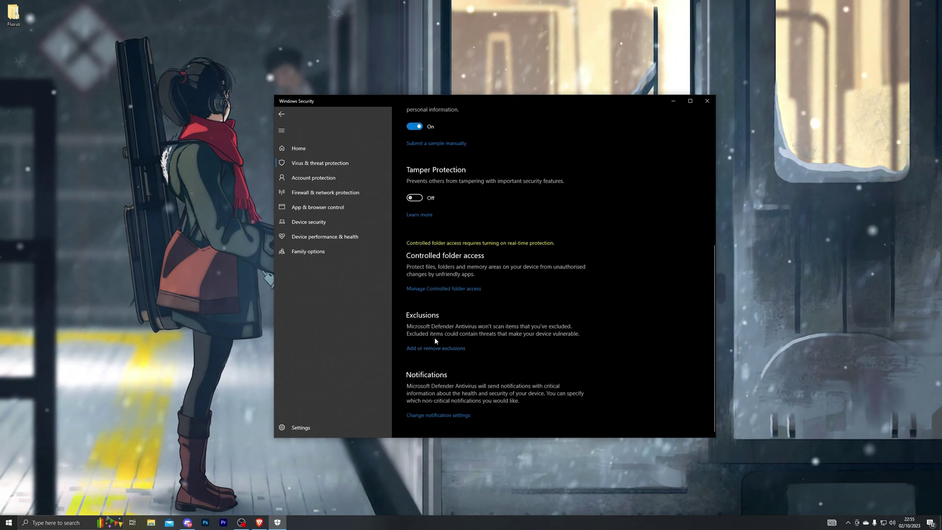
left_click(440, 346)
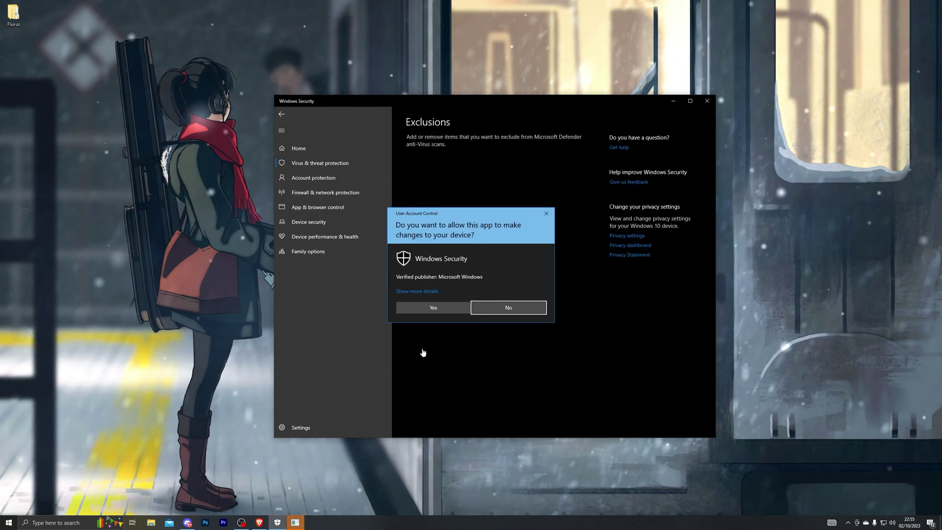
left_click(431, 308)
Add a folder exclusion and choose the Fluxus folder on the Desktop in the picker
left_click(457, 183)
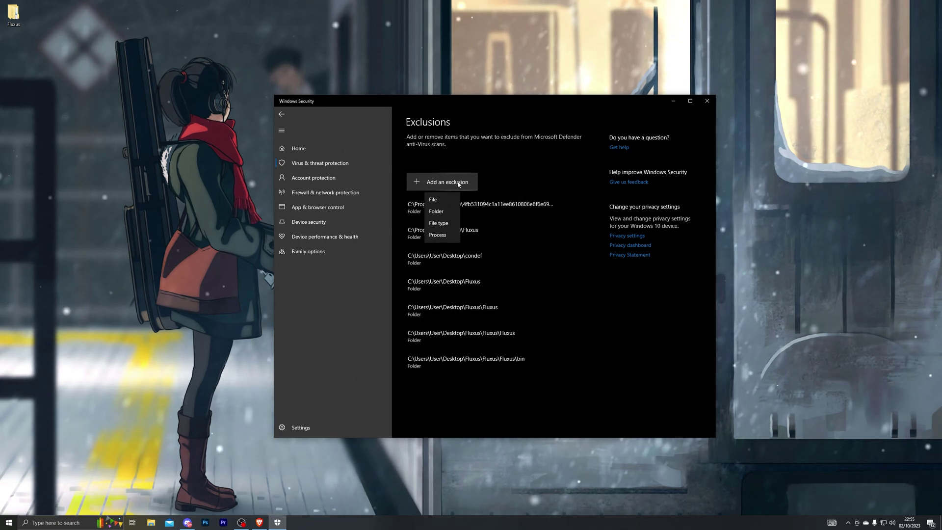
left_click(442, 215)
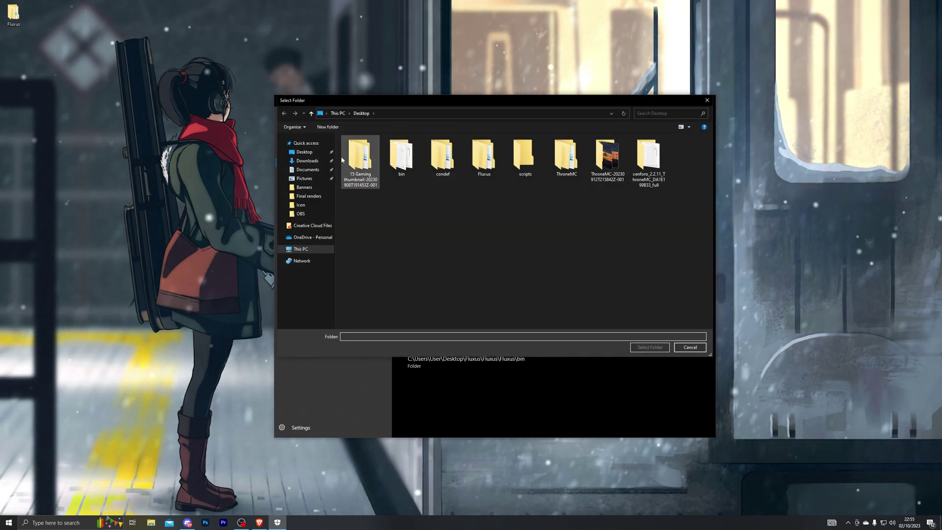
left_click(304, 152)
left_click(484, 155)
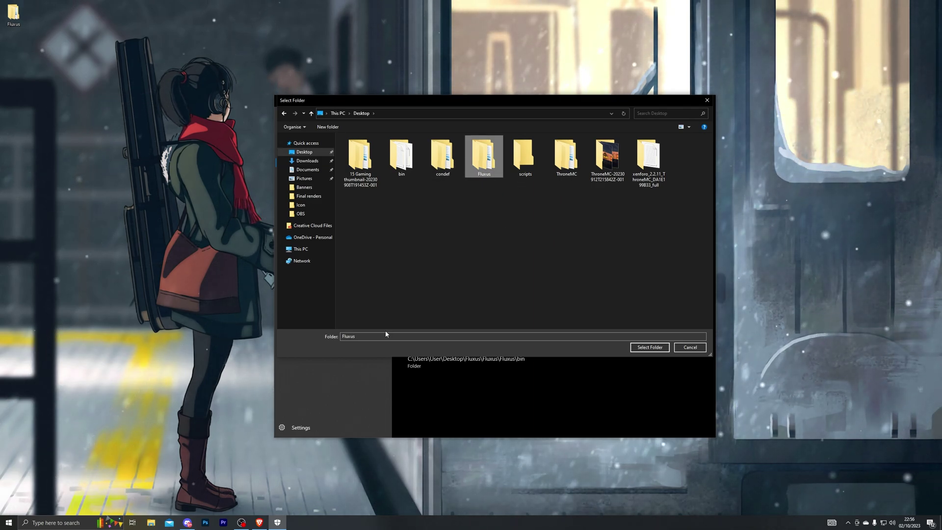
key("Return")
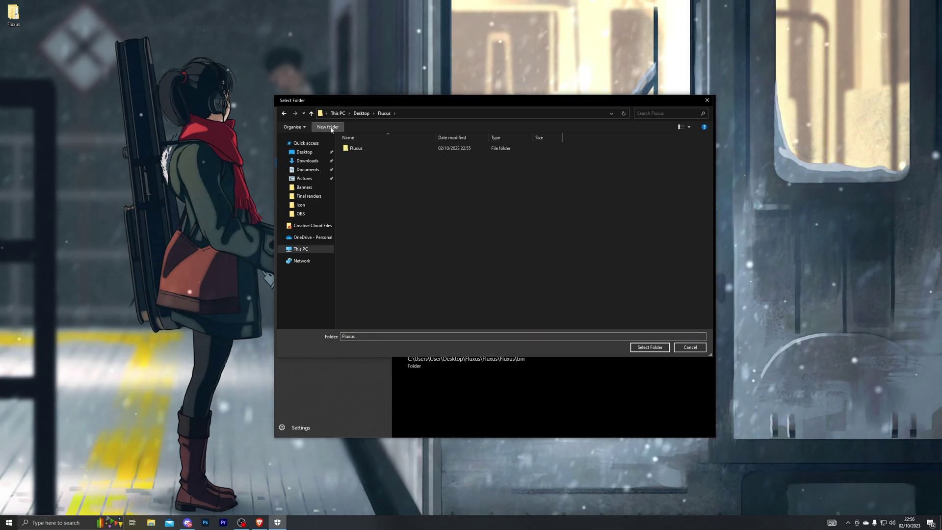
left_click(284, 113)
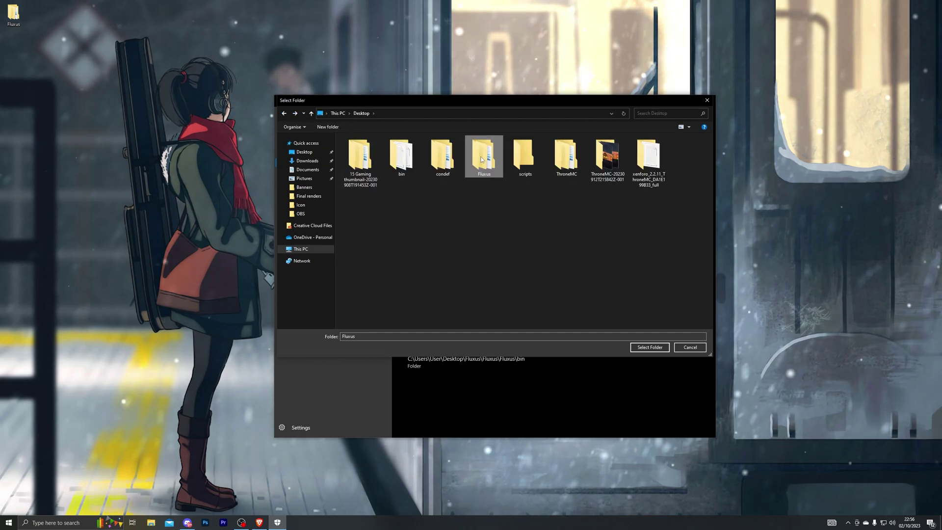
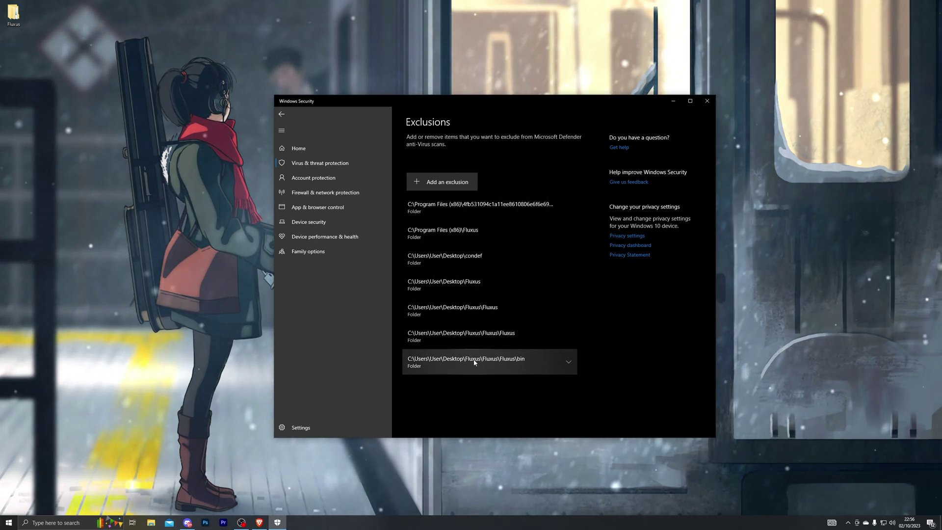
Expand the Fluxus folder exclusion entries to review their full paths
left_click(465, 312)
left_click(492, 382)
left_click(471, 213)
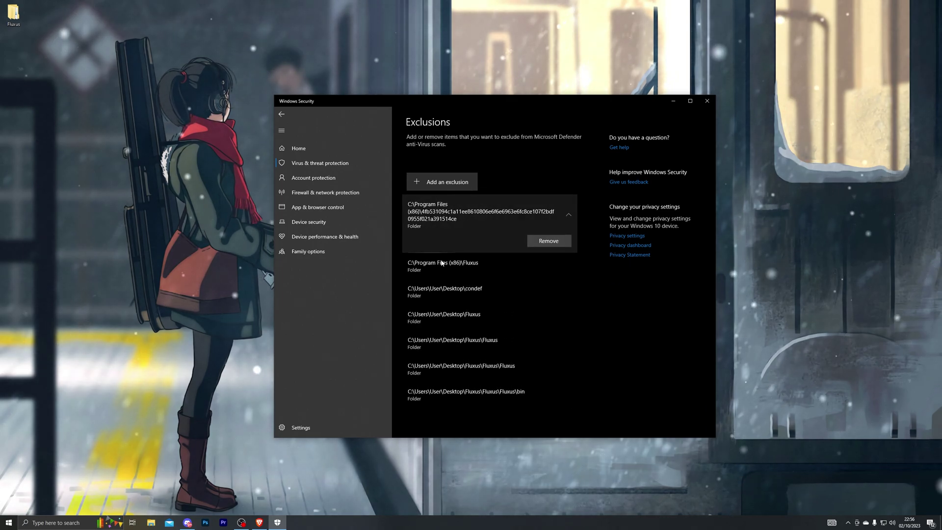
left_click(427, 257)
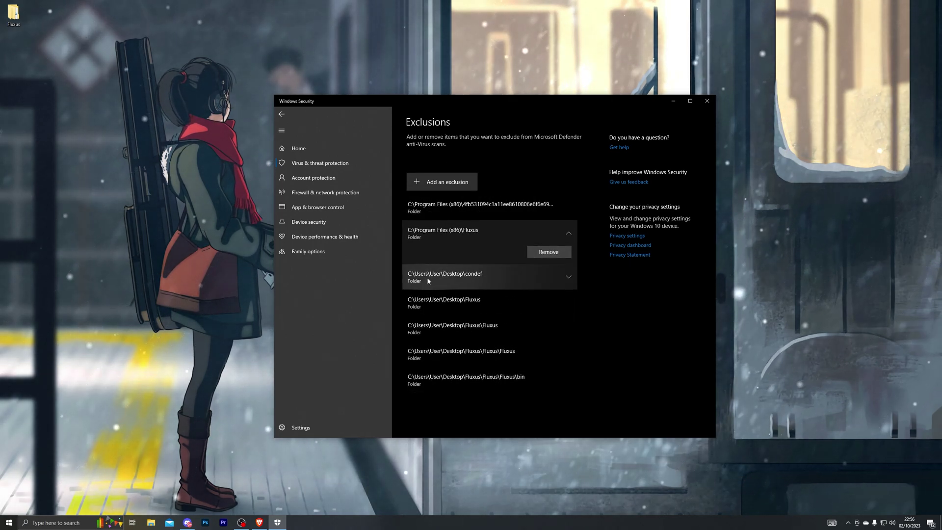
Return to Virus & threat protection settings and close Windows Security
left_click(281, 114)
scroll(449, 273, "up", 5)
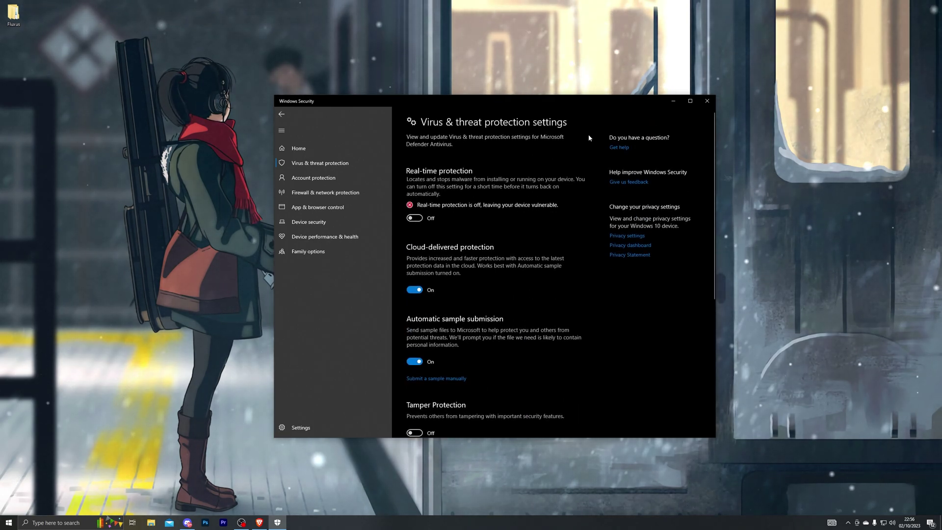
left_click(706, 101)
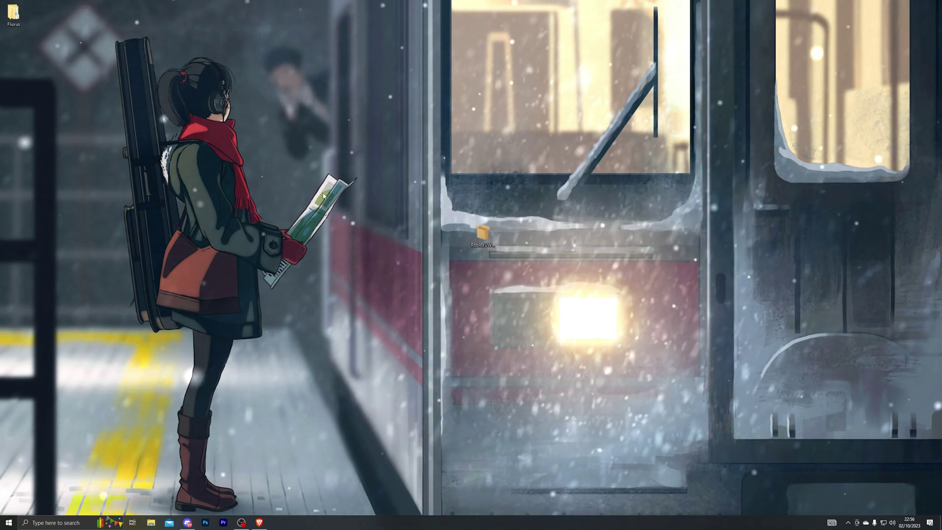
Launch Fluxus V7 from the desktop Fluxus folder, running it anyway and allowing device changes
double_click(14, 12)
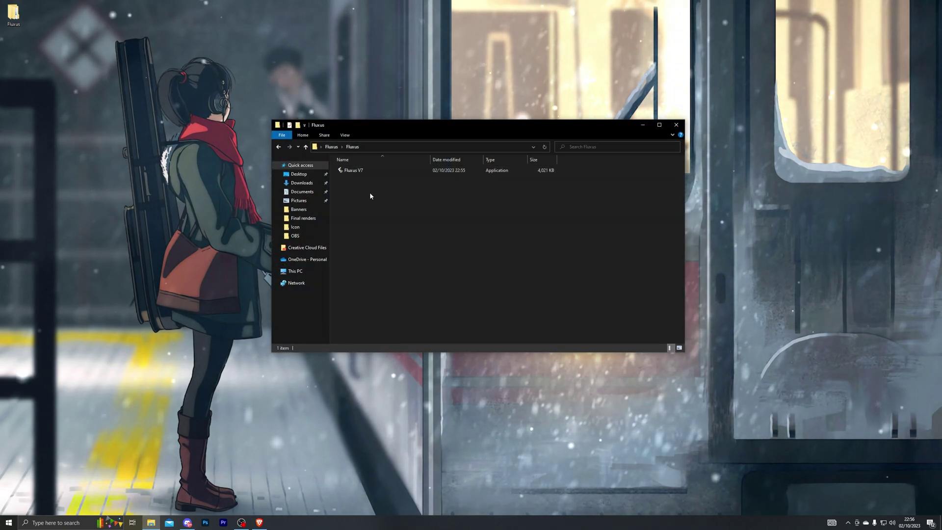
left_click(367, 173)
double_click(367, 172)
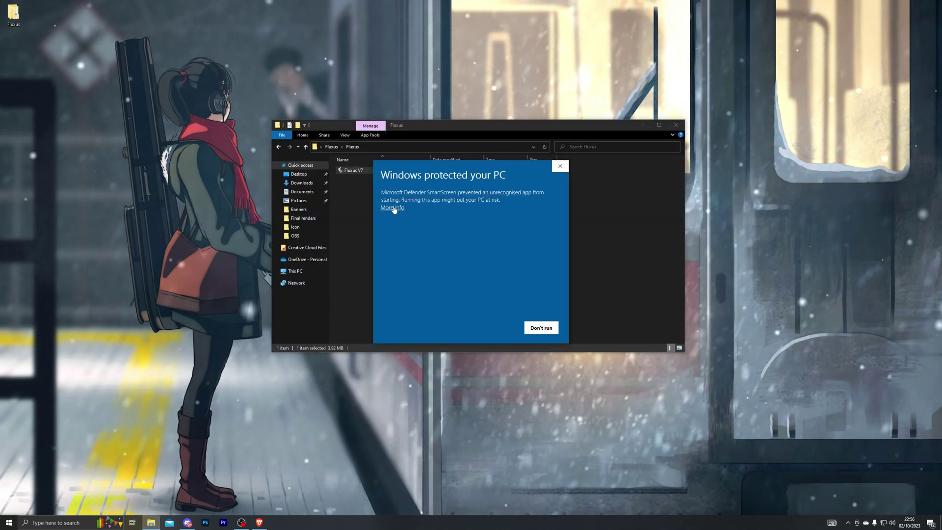
left_click(497, 327)
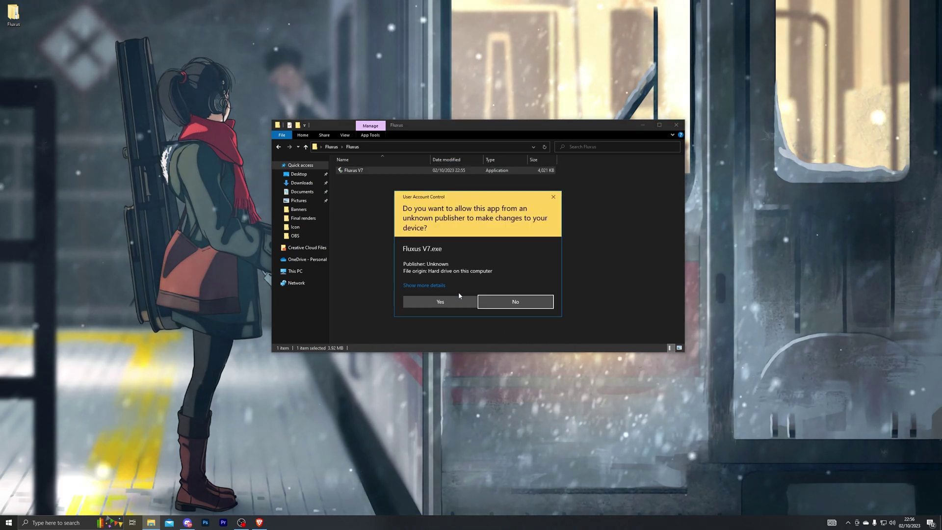
left_click(452, 302)
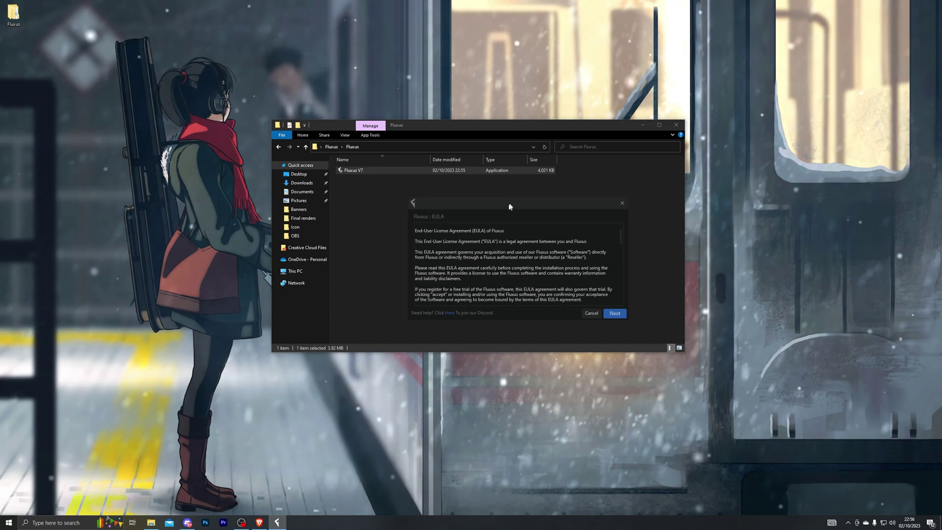
Accept the licence agreement and install to Current Path, reaching the key login window
left_click_drag(480, 198, 464, 194)
left_click(566, 300)
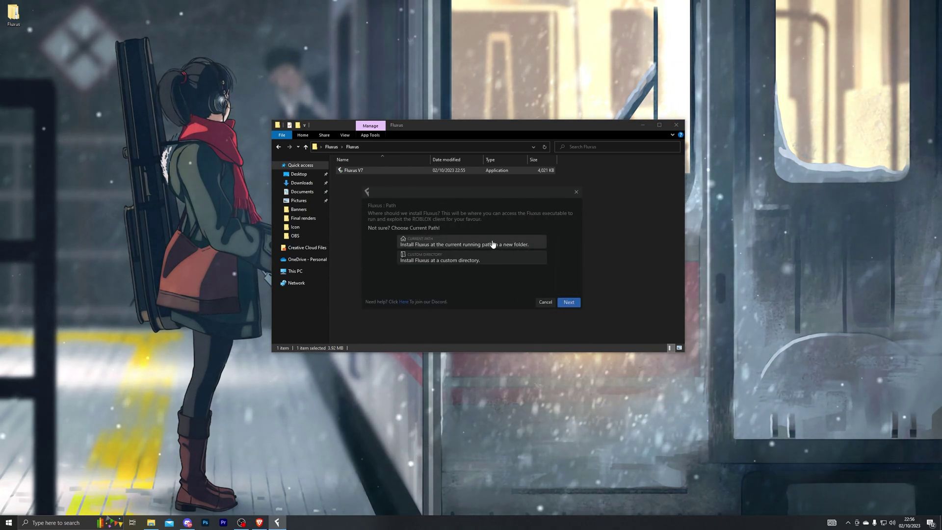
left_click(493, 243)
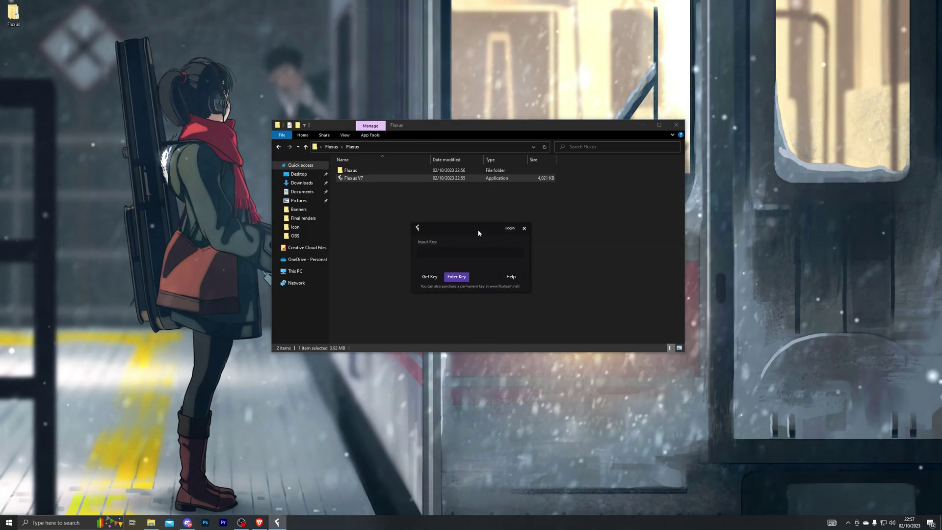
left_click_drag(508, 245, 486, 216)
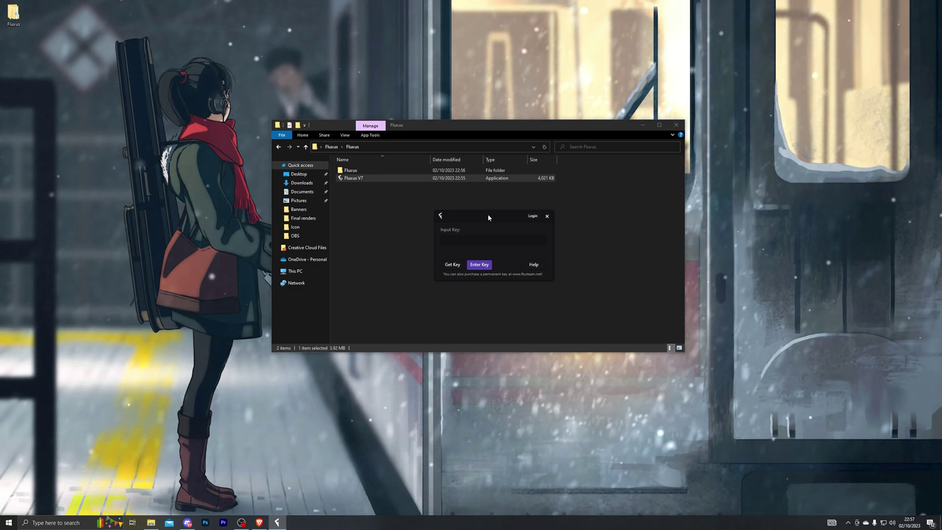
left_click_drag(488, 218, 436, 219)
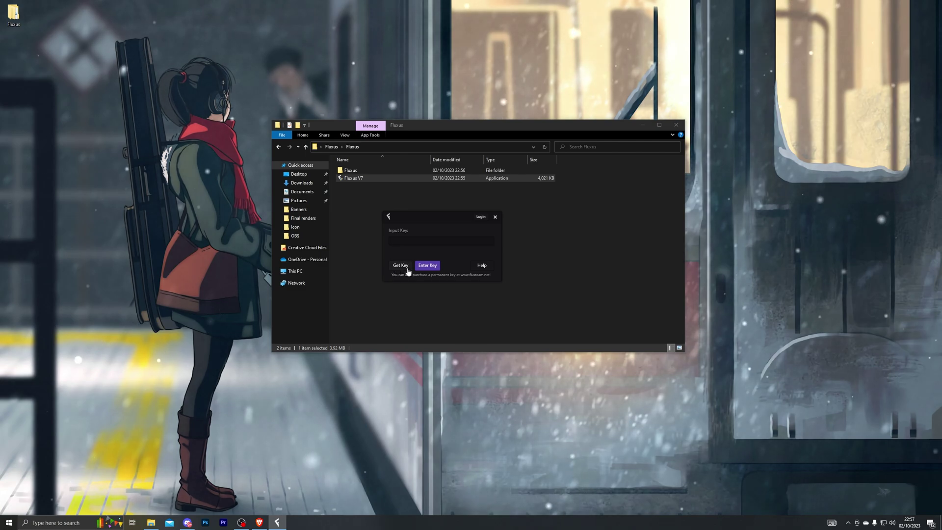
Complete the first Linkvertise checkpoint with Free Access with Ads and dismiss the Premium offer
left_click(401, 266)
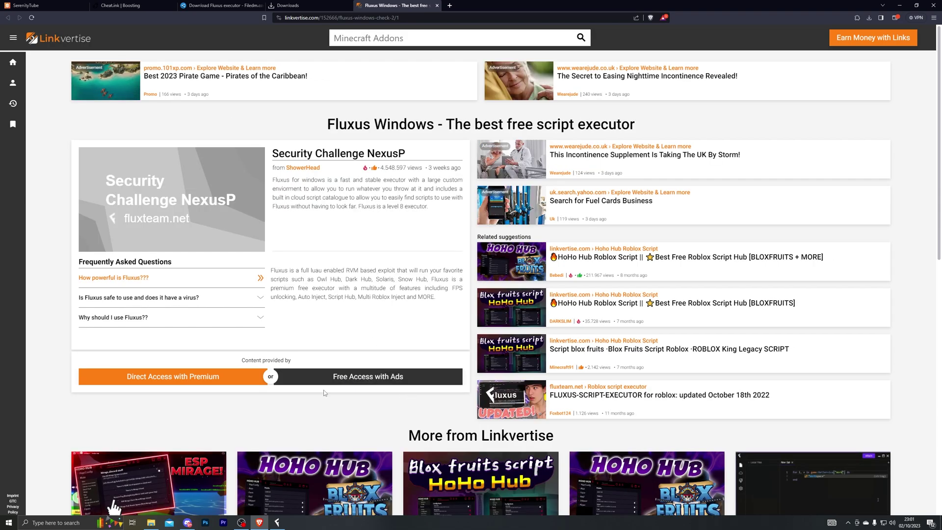
left_click(369, 380)
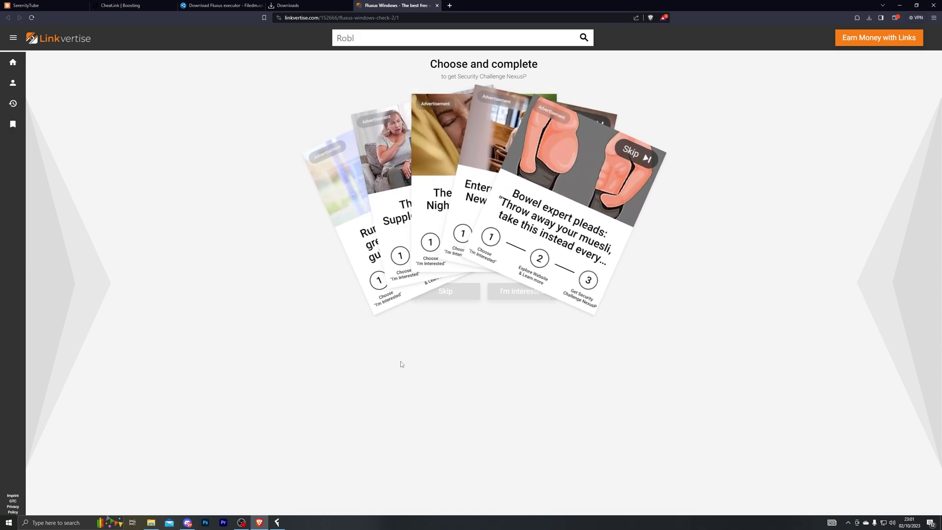
left_click(529, 294)
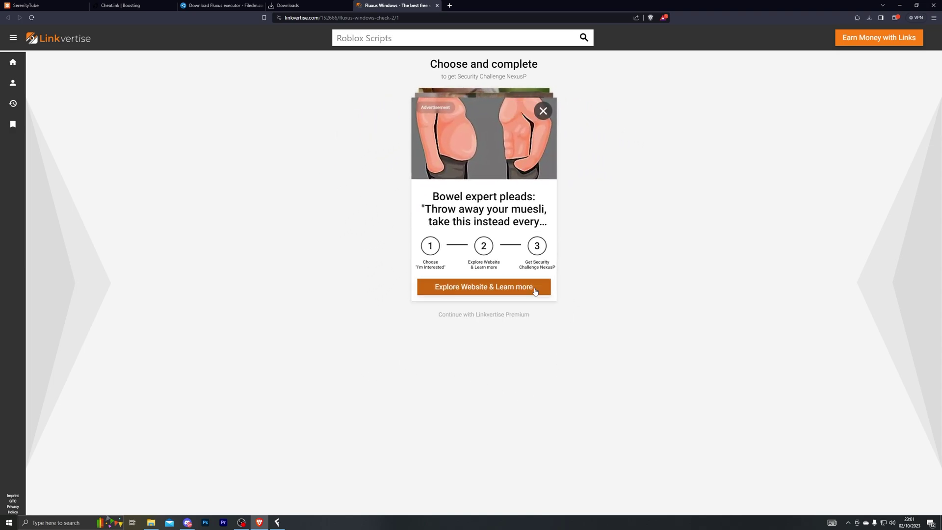
left_click(491, 287)
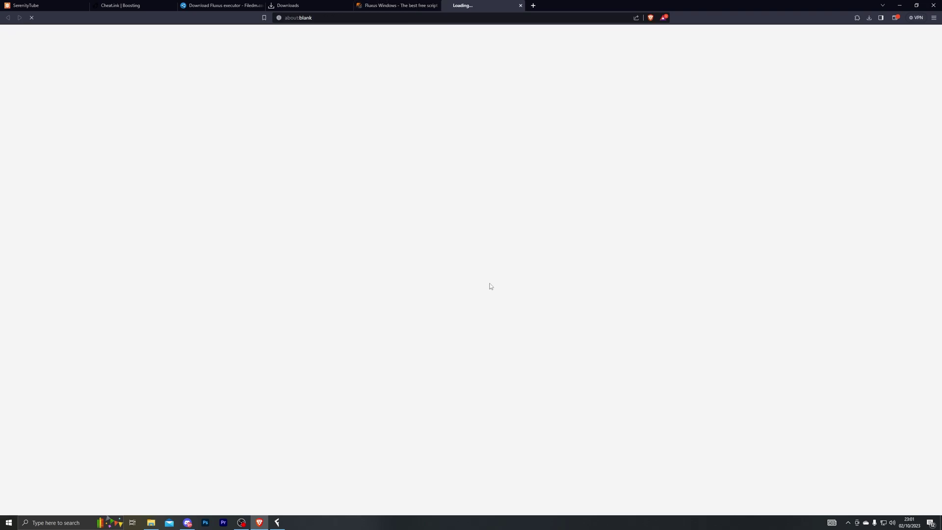
left_click(405, 6)
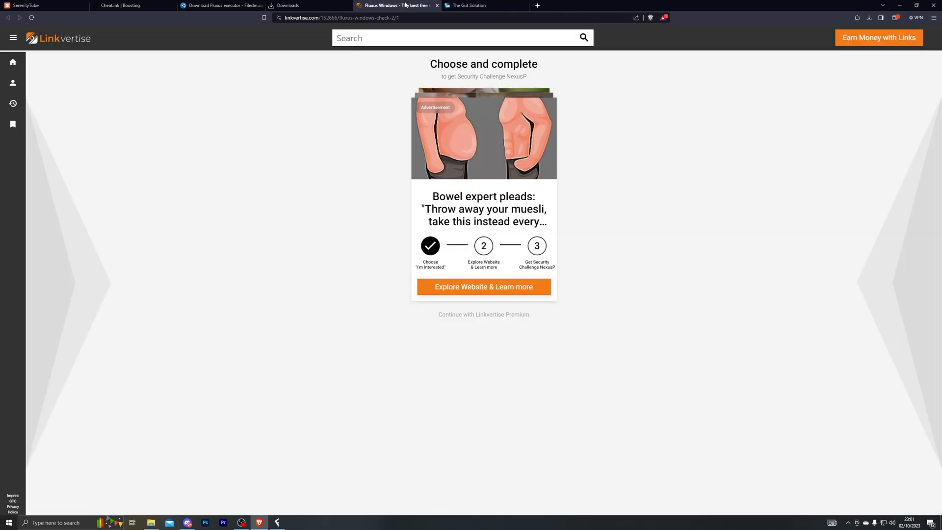
left_click(438, 317)
left_click(605, 48)
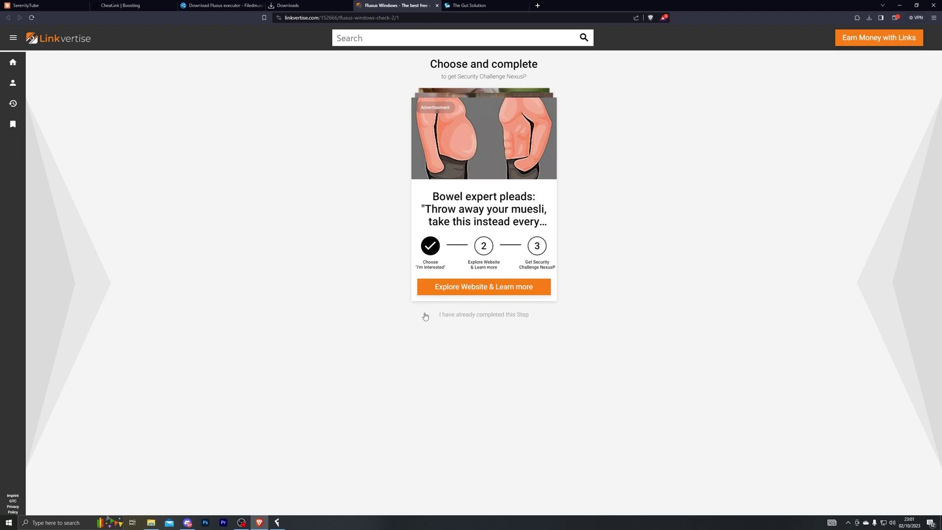
left_click(504, 315)
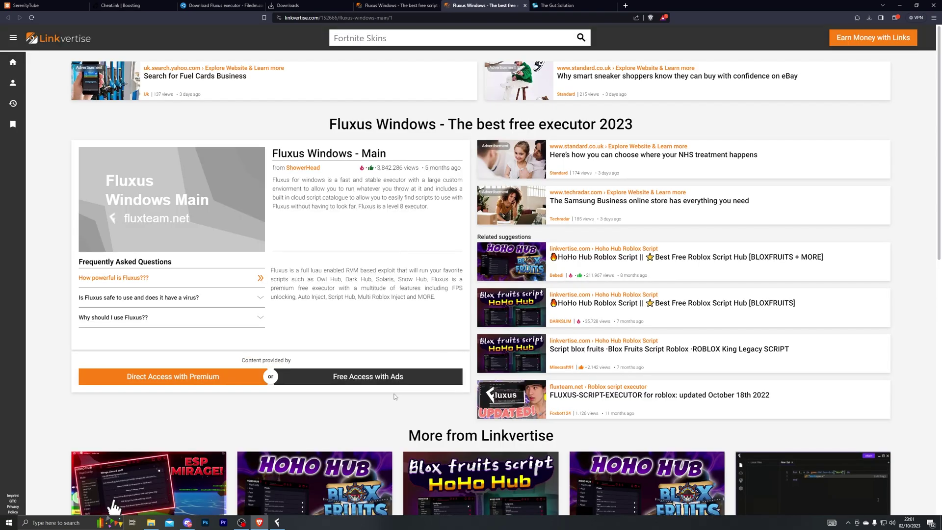
Complete the second Linkvertise checkpoint with ads to reveal the Fluxus key
left_click(406, 386)
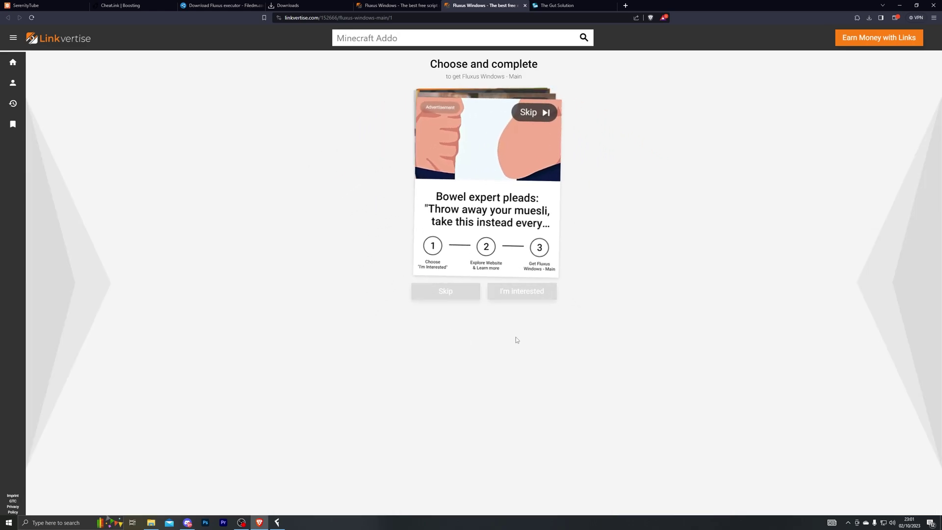
left_click(527, 294)
left_click(468, 288)
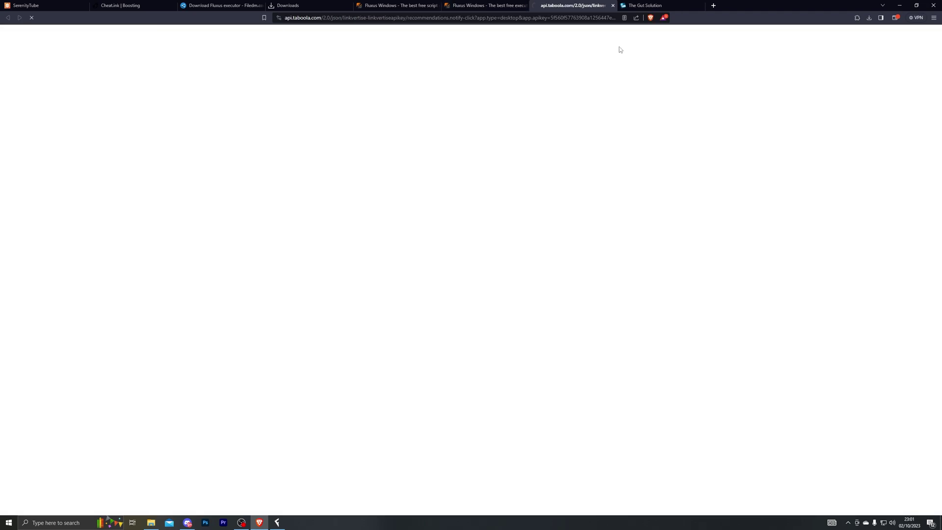
left_click(507, 4)
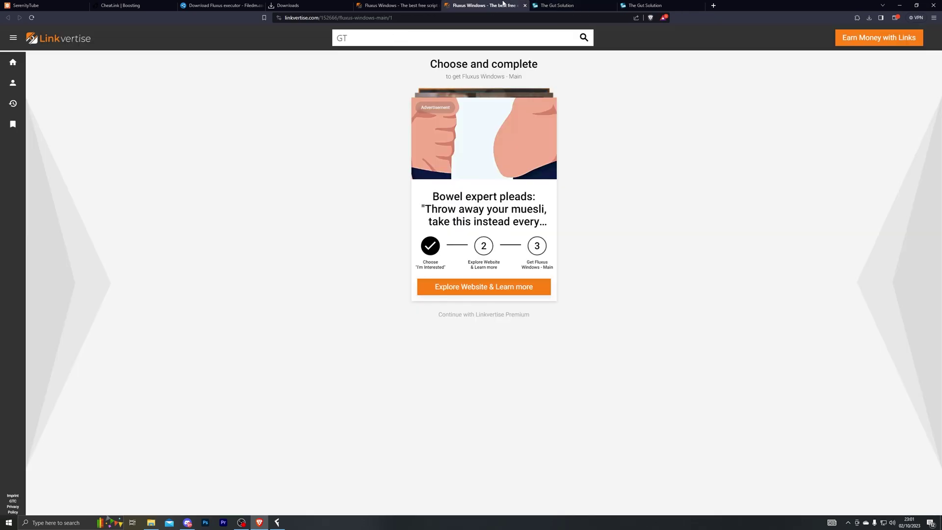
left_click(384, 4)
left_click(483, 4)
left_click(488, 317)
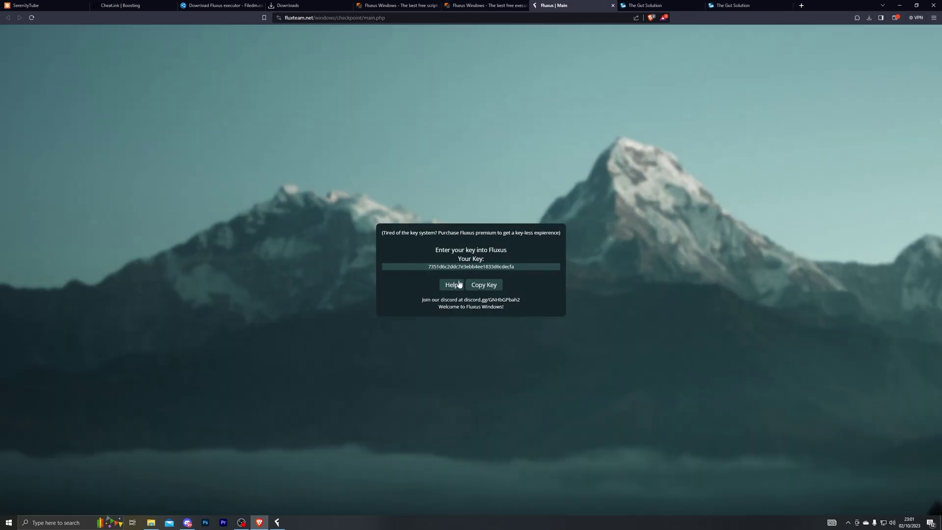
Copy the generated key, enter it in the Fluxus login, and position the opened editor
left_click(483, 285)
key("Return")
left_click(488, 287)
key("Return")
key("alt+Tab")
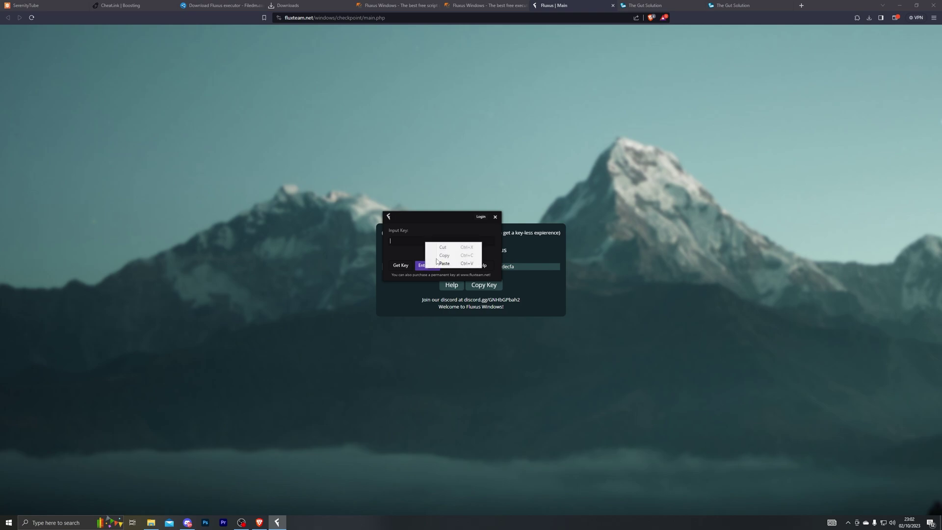
left_click(428, 266)
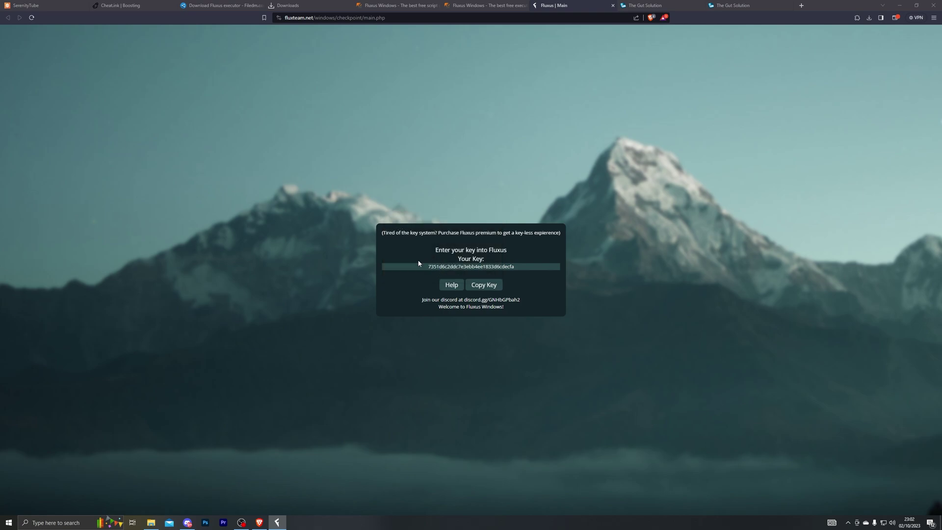
left_click_drag(265, 96, 442, 148)
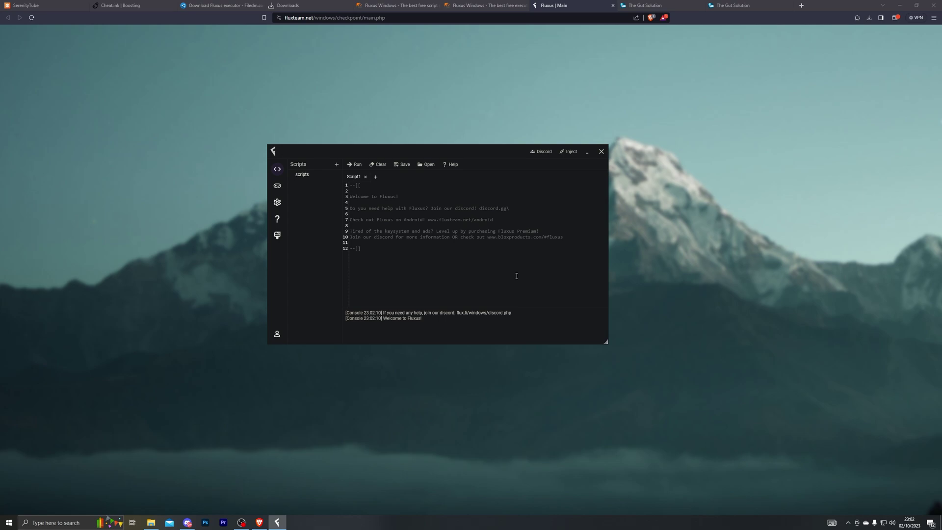
left_click_drag(465, 156, 495, 193)
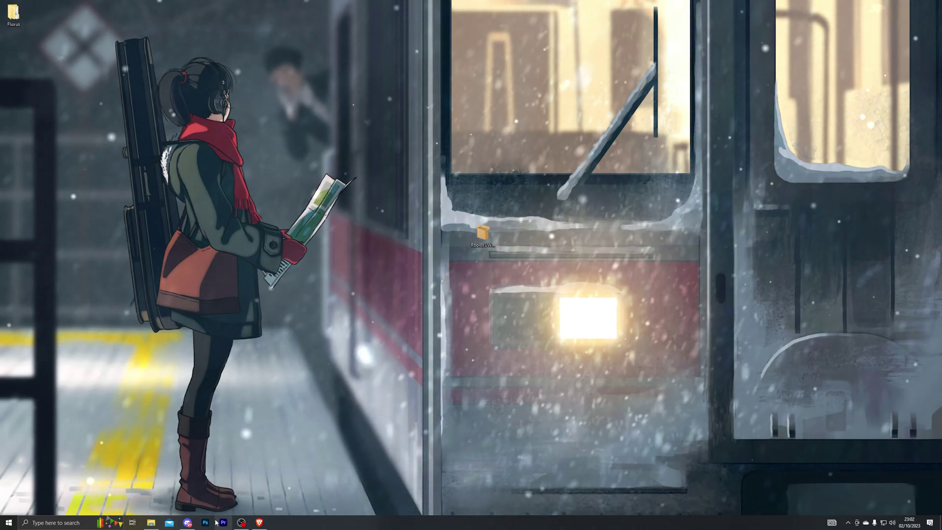
Find Roblox in Microsoft Store via search and launch it with Play
key("super+s")
type("mico")
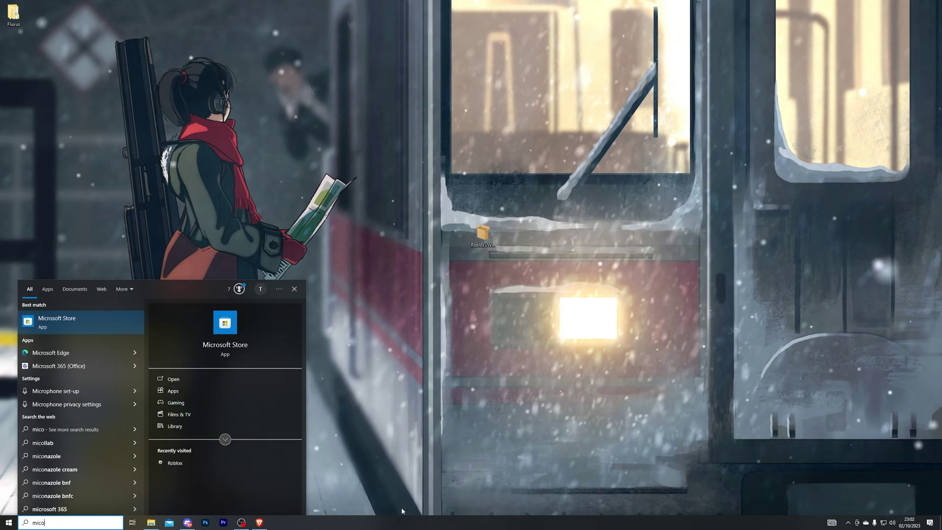
left_click(85, 333)
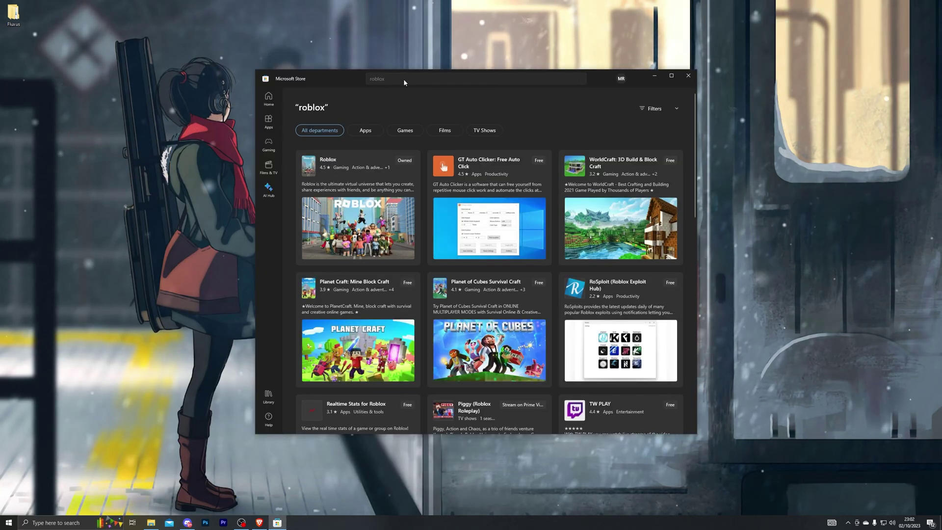
left_click(336, 201)
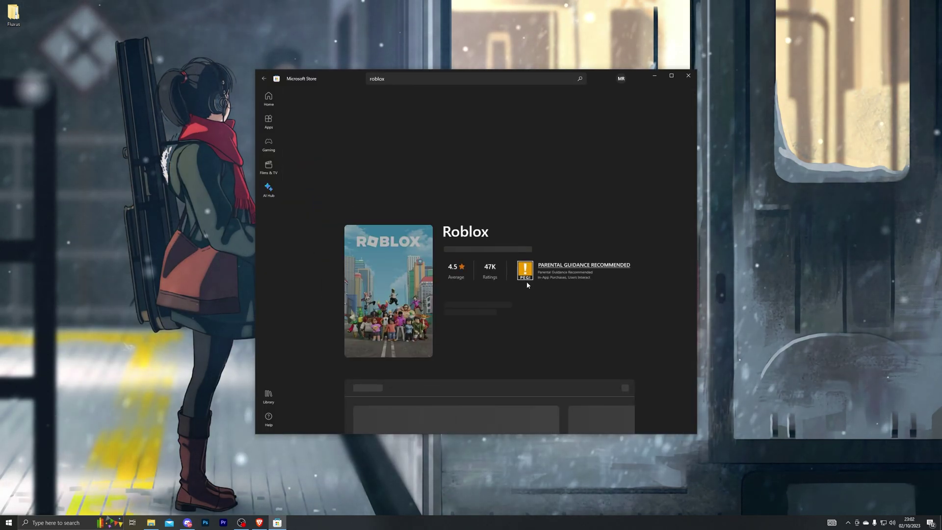
left_click(470, 358)
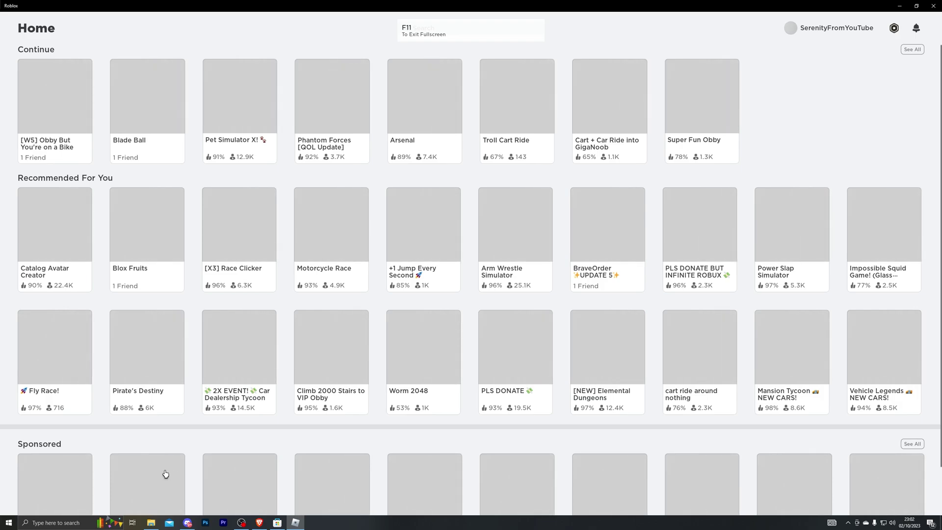
Open the inner Fluxus folder, try Fluxus V7, dismiss the permission prompt, and minimize Explorer
left_click(151, 522)
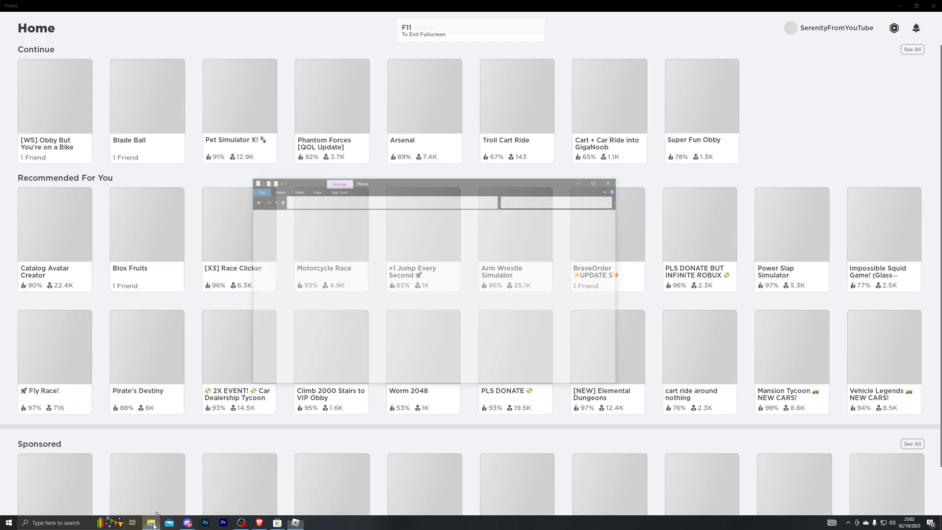
double_click(361, 172)
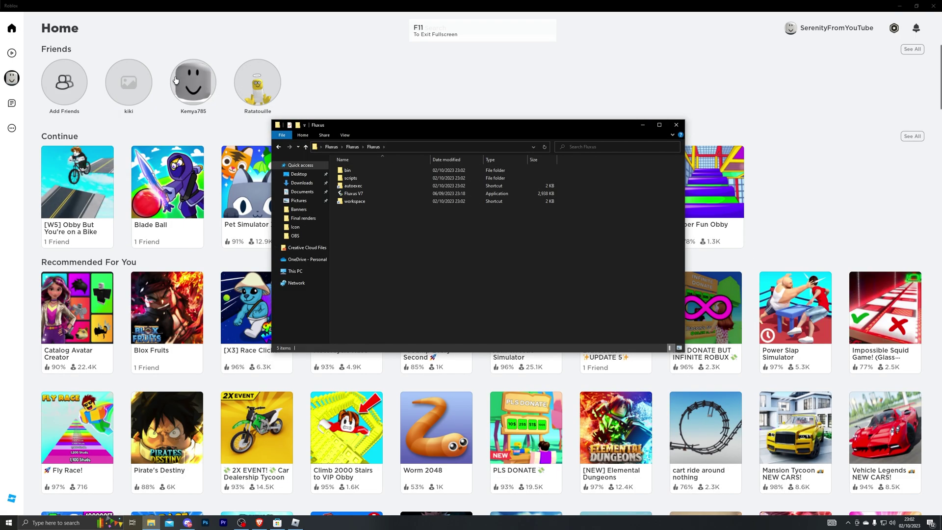
double_click(362, 194)
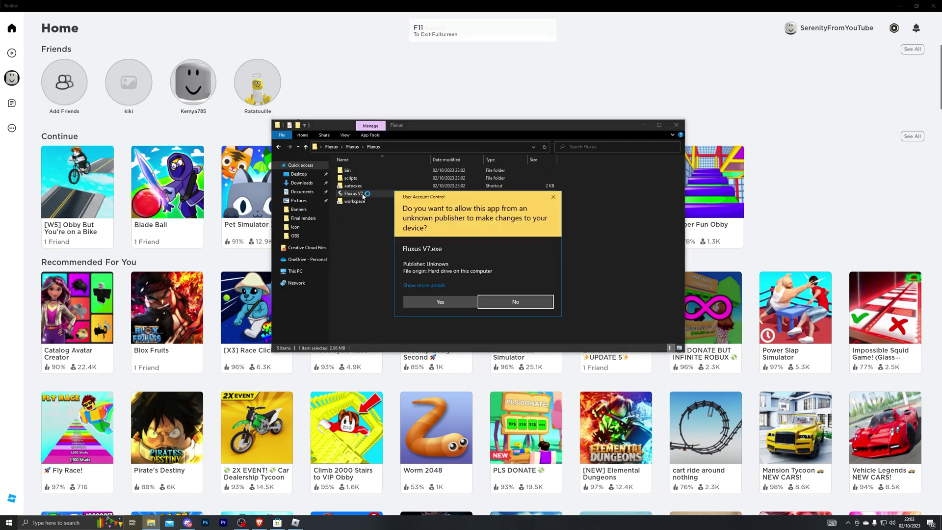
left_click(550, 198)
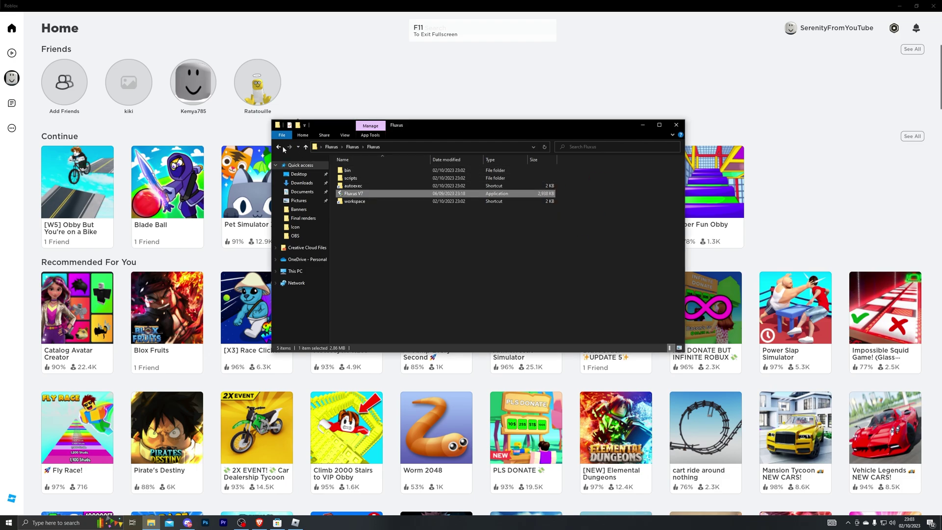
left_click(283, 148)
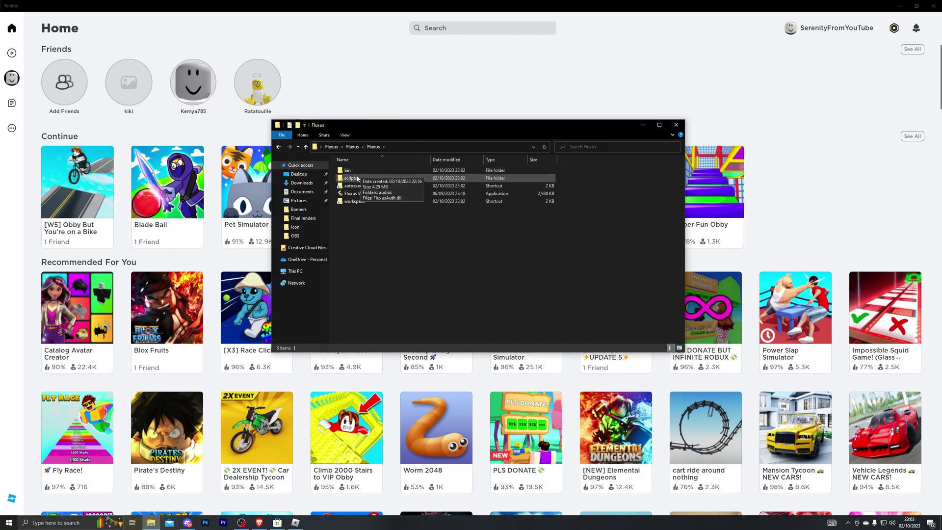
left_click(644, 124)
Relaunch Fluxus V7 from the desktop folder with admin approval, then show it beside Roblox Home
key("super+d")
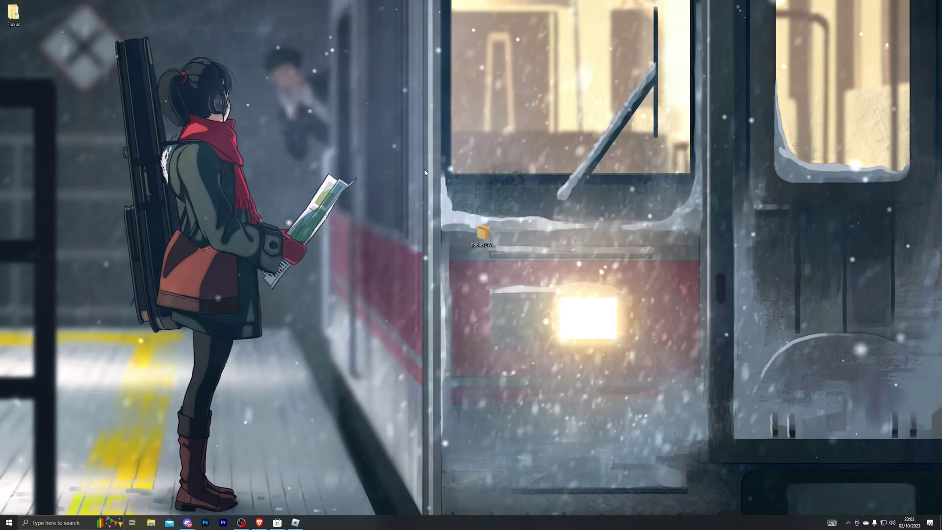
double_click(18, 17)
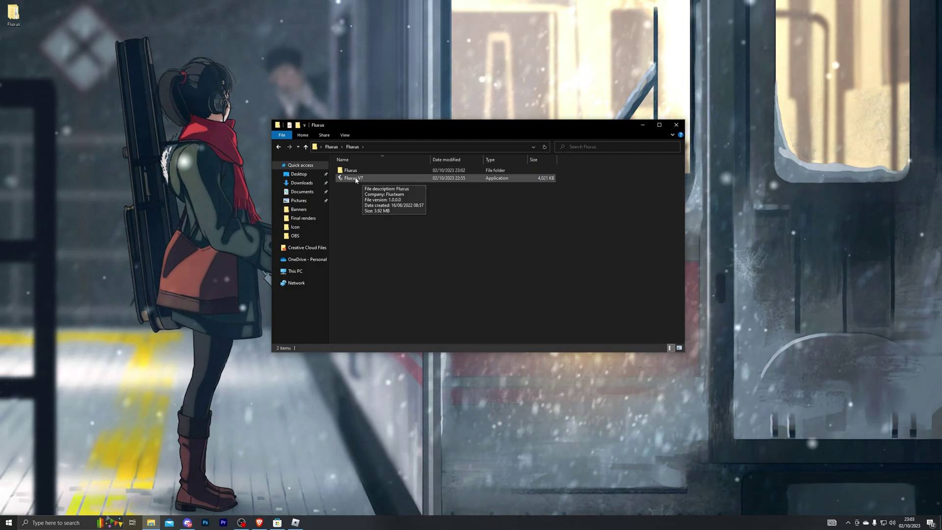
left_click(353, 178)
double_click(351, 170)
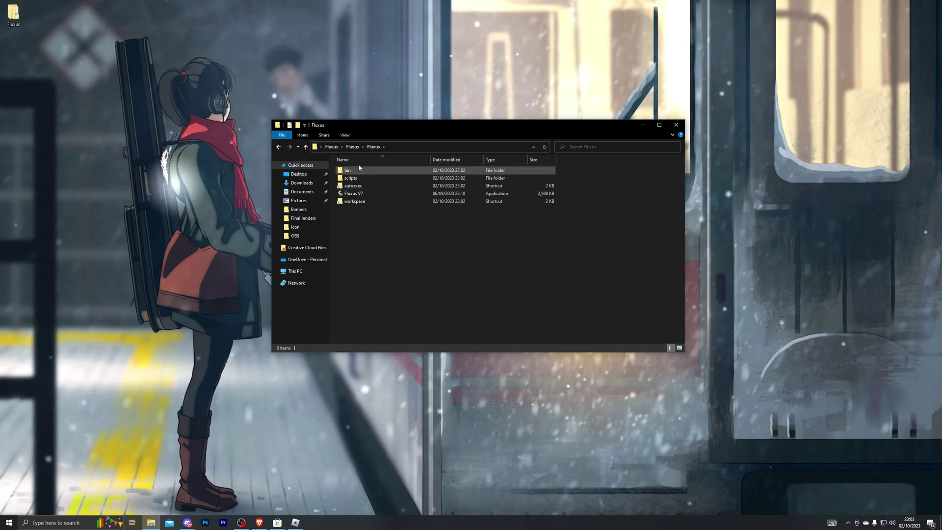
left_click(354, 193)
double_click(355, 193)
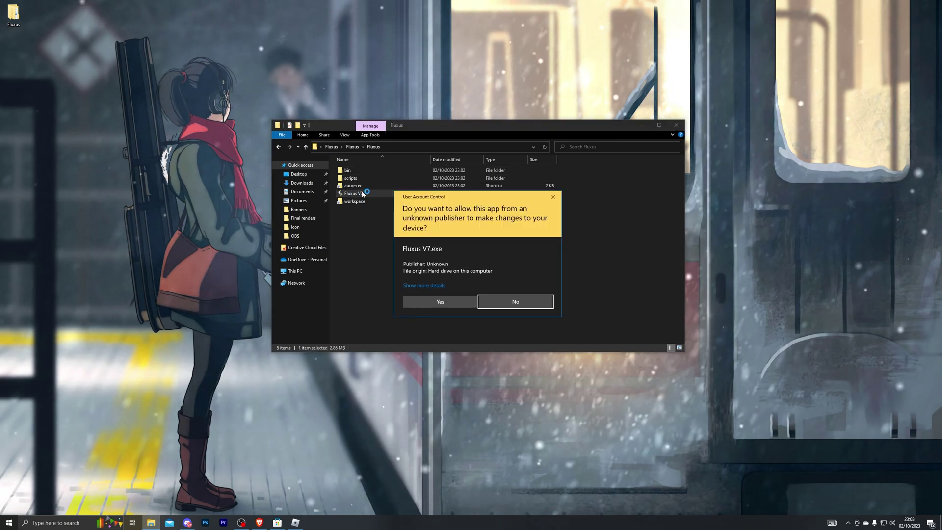
left_click(463, 306)
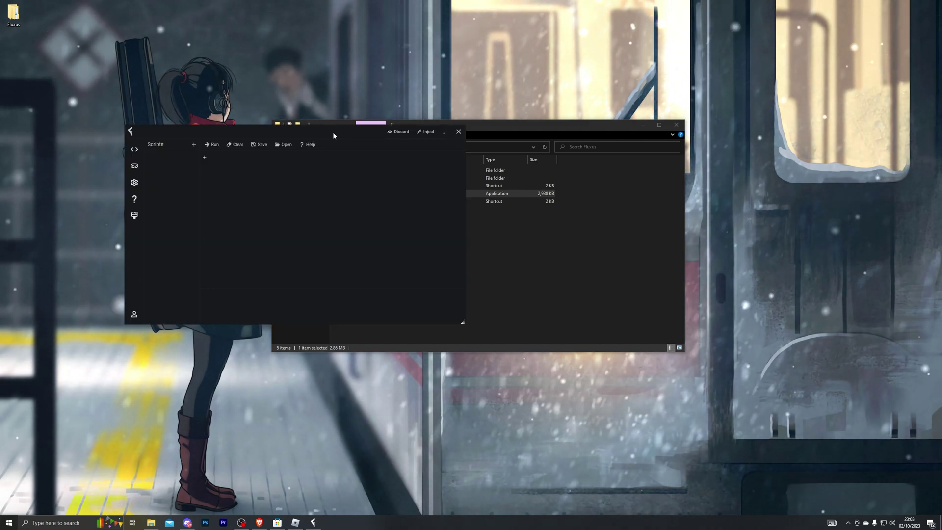
left_click_drag(333, 132, 537, 138)
left_click(296, 522)
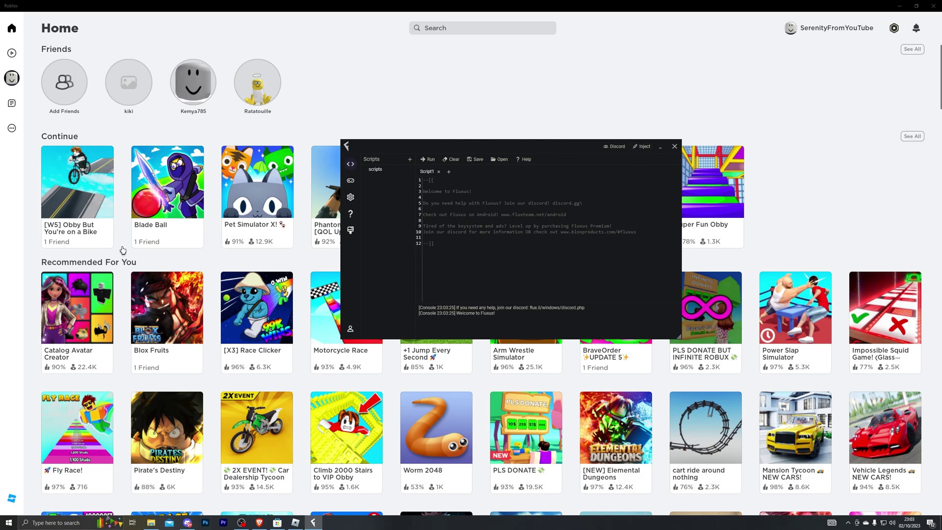
Join the bike obby, then paste and run the Infinite Yield script in Fluxus
left_click(89, 250)
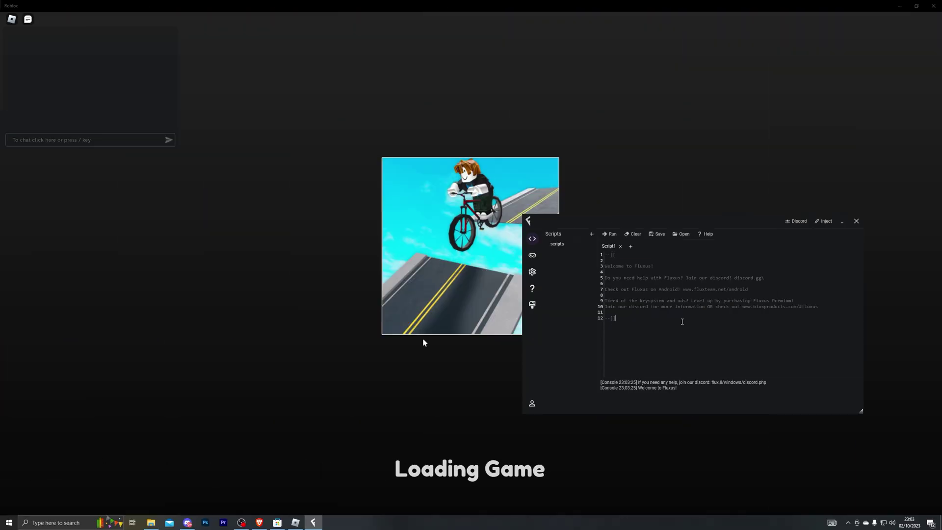
left_click(682, 324)
key("ctrl+a")
key("ctrl+v")
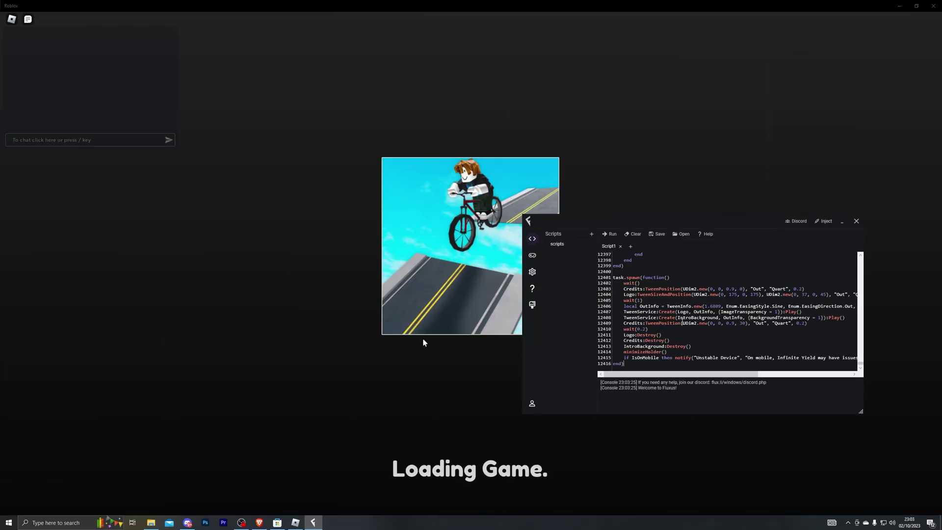
left_click_drag(657, 226, 722, 110)
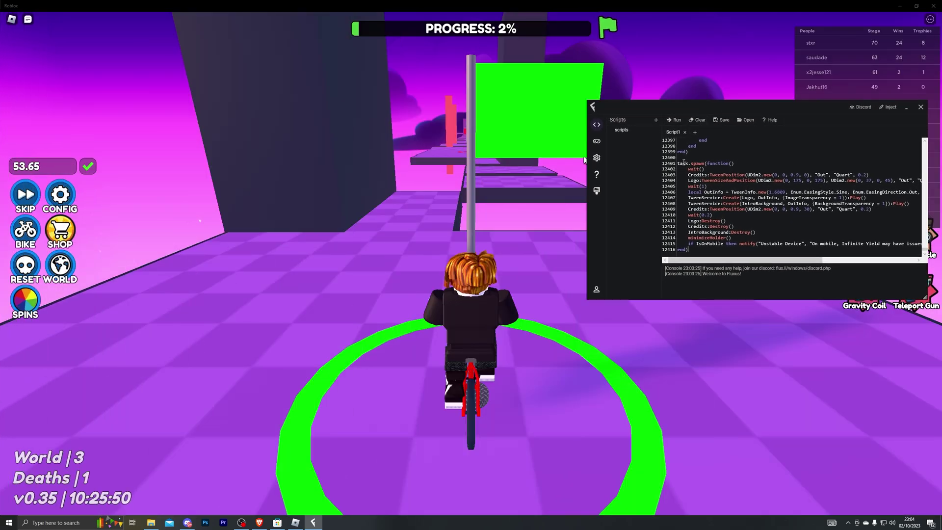
left_click(675, 120)
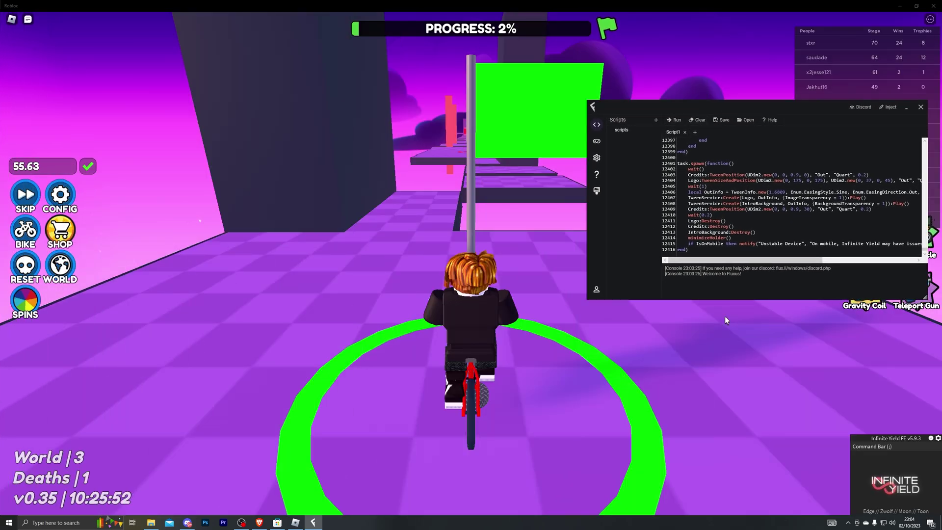
Enter the fly command in the Infinite Yield command bar
left_click(873, 444)
type("fly")
key("Return")
Hide Fluxus and fly across the World 3 platforms into the World 4 portal
key("w")
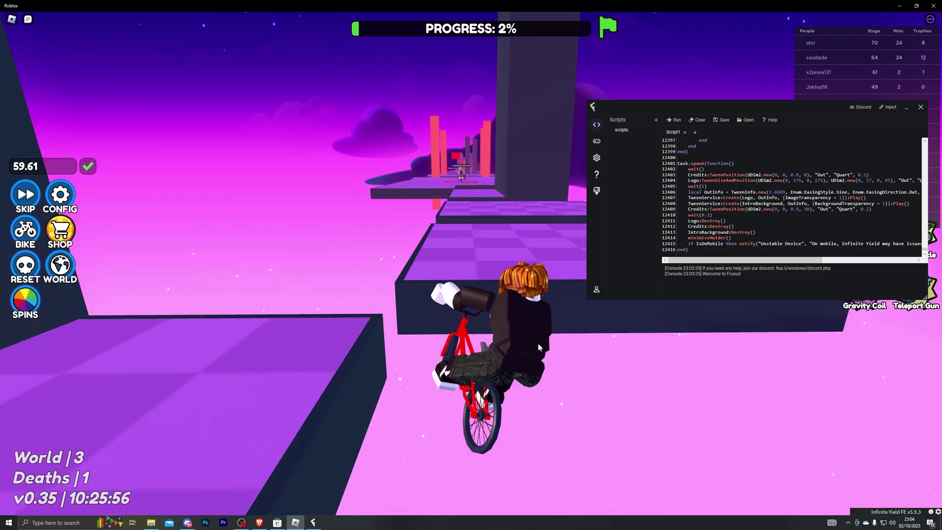
left_click(907, 107)
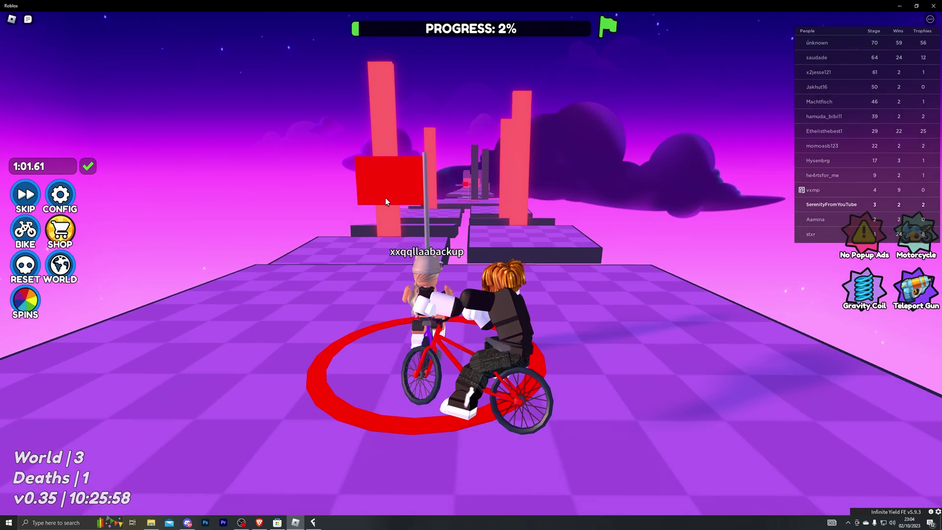
key("a")
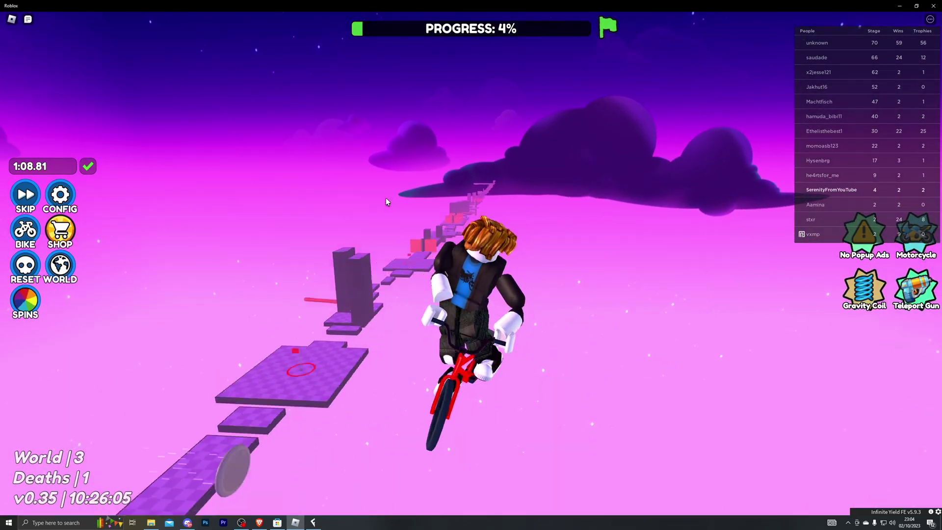
key("w")
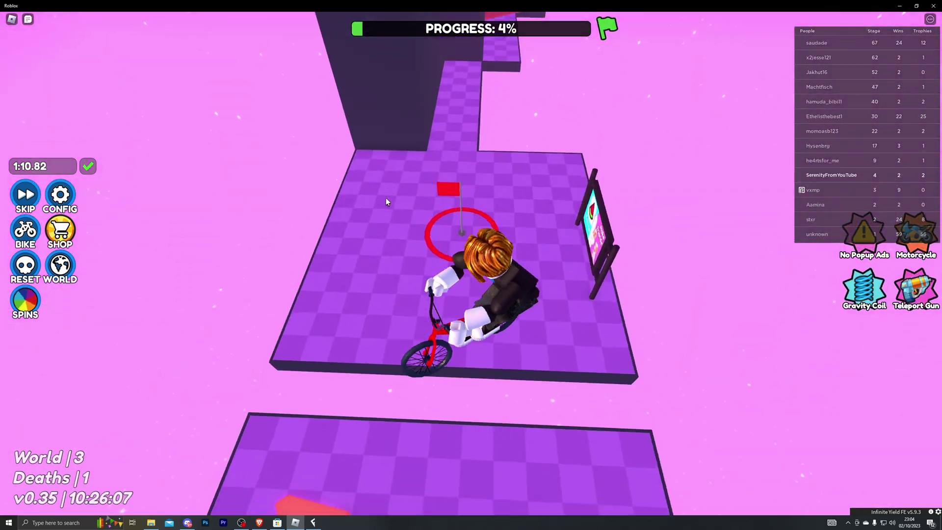
key("w")
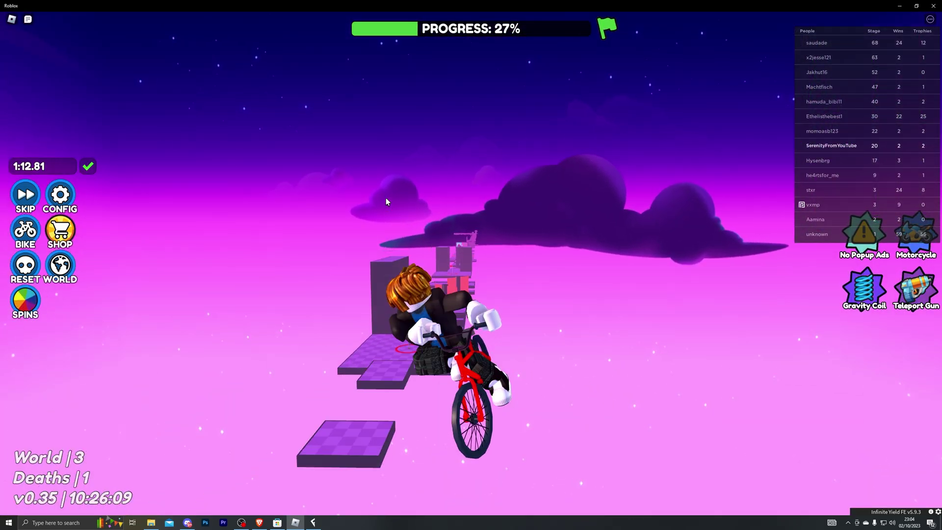
key("w")
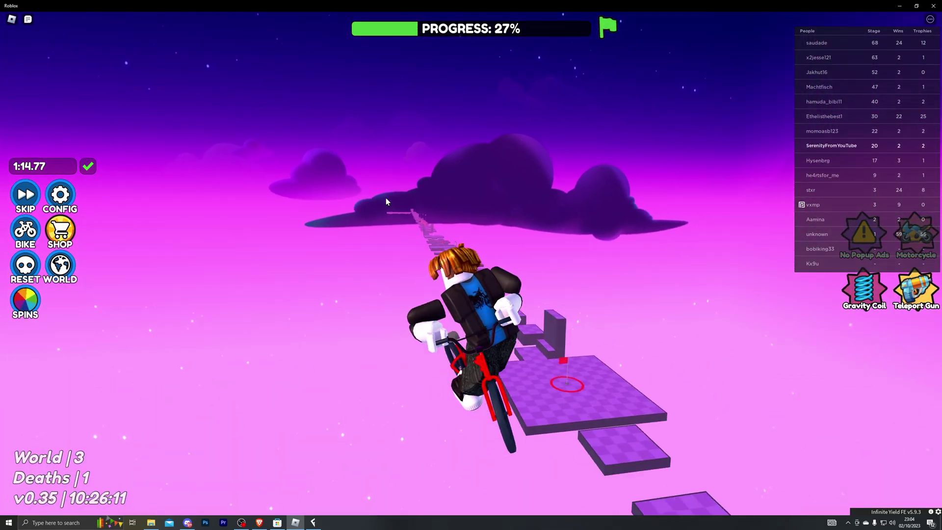
key("w")
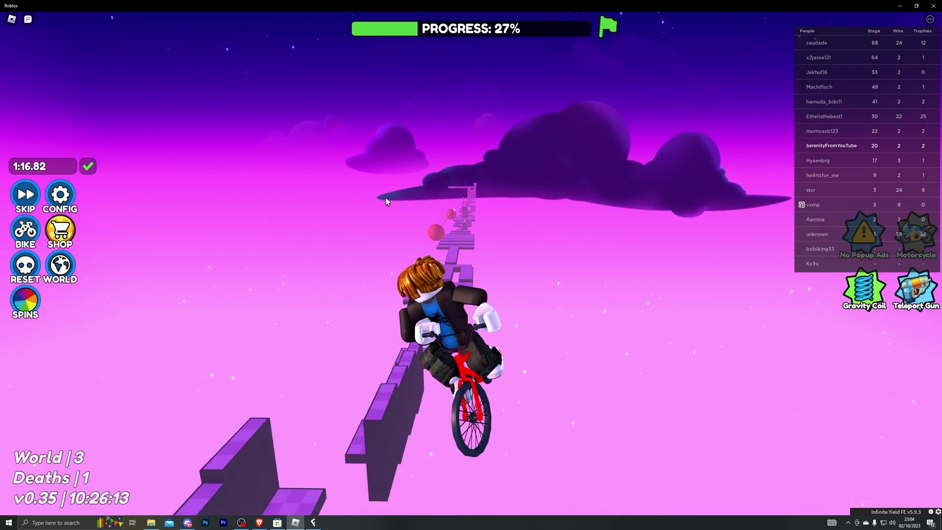
key("w")
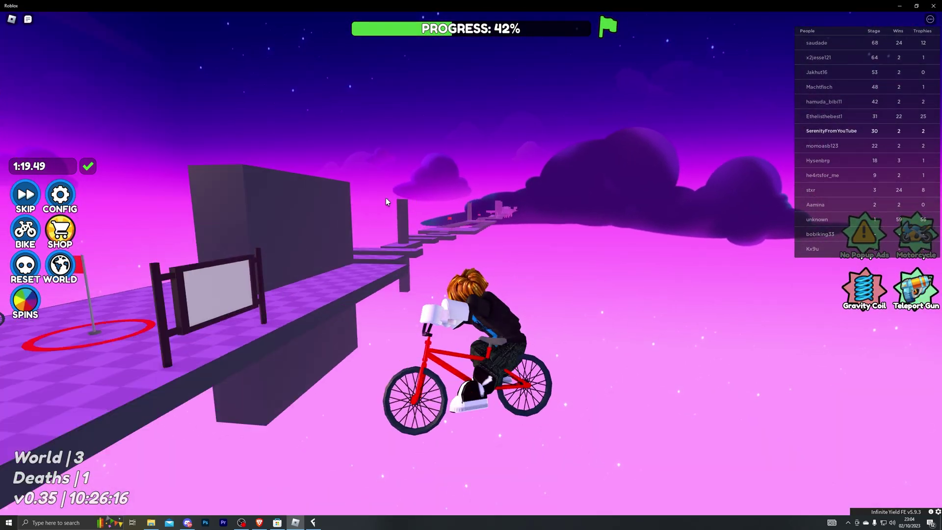
key("w")
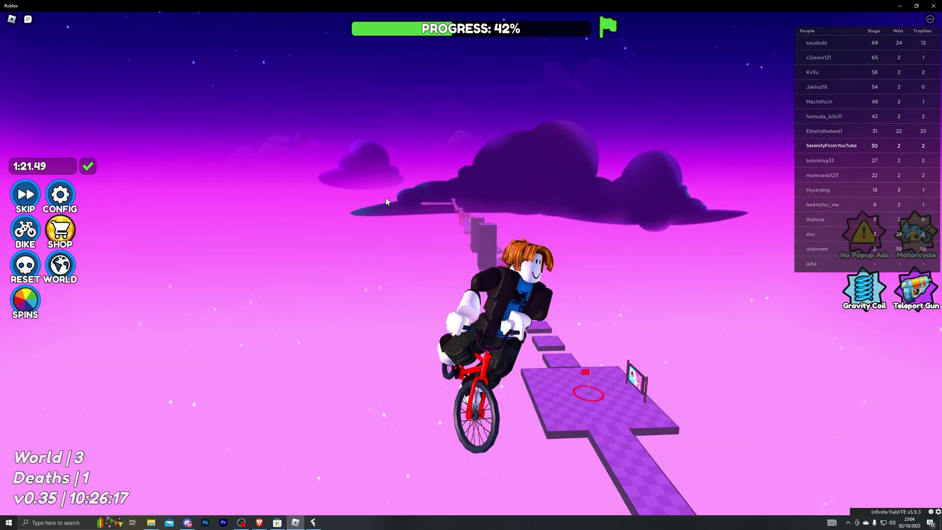
key("w")
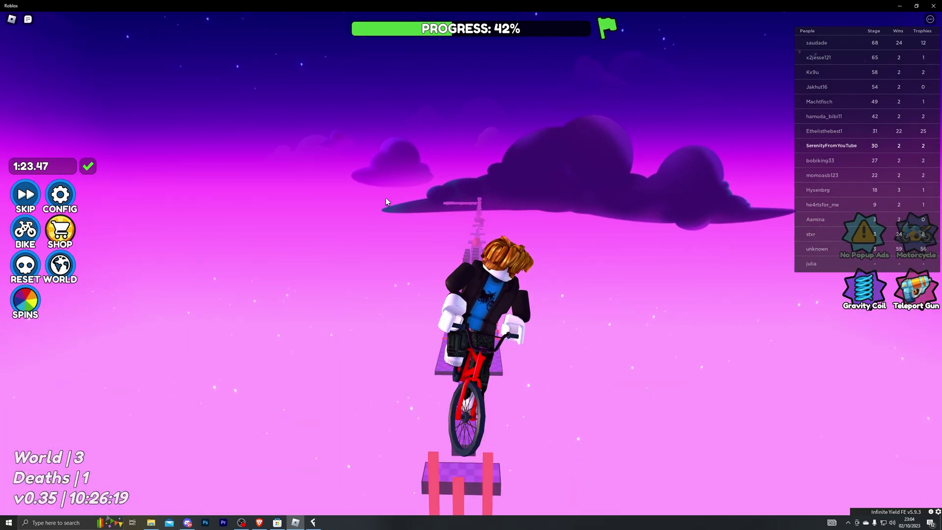
key("w")
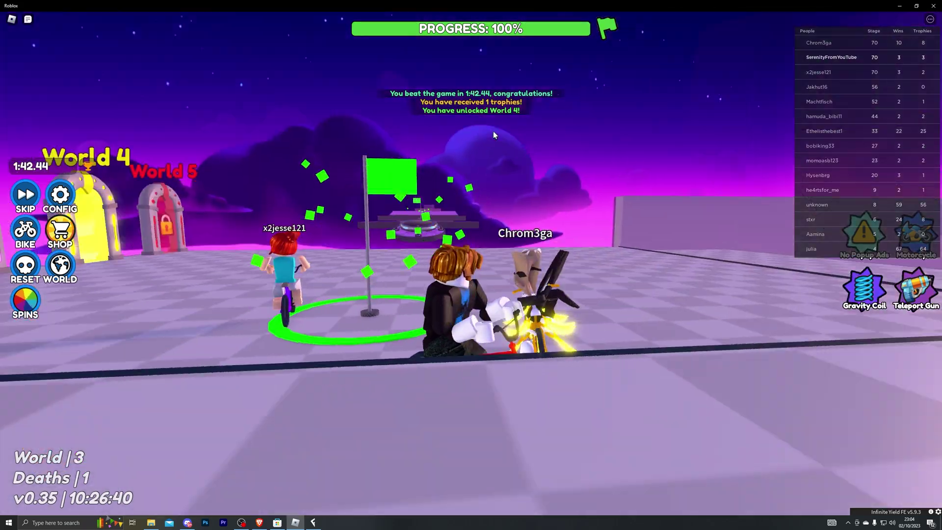
key("w")
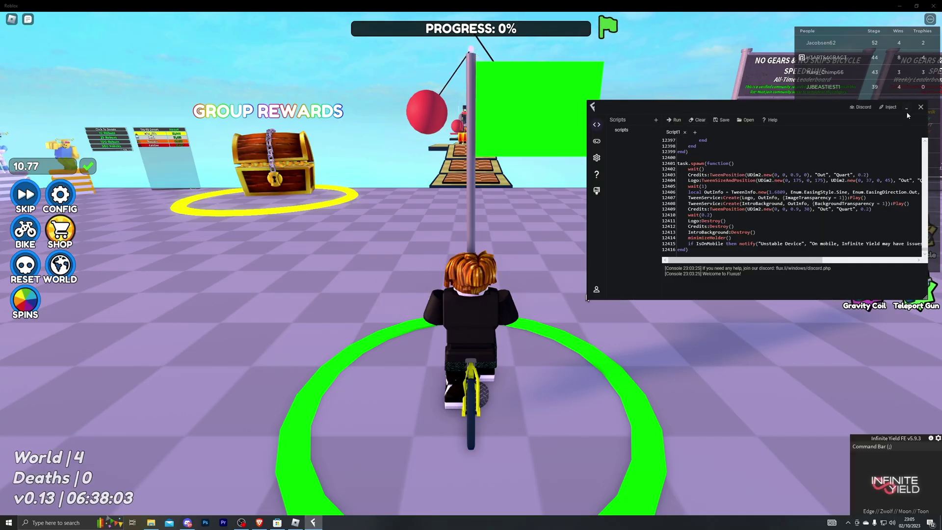
left_click(906, 108)
mouse_move(892, 492)
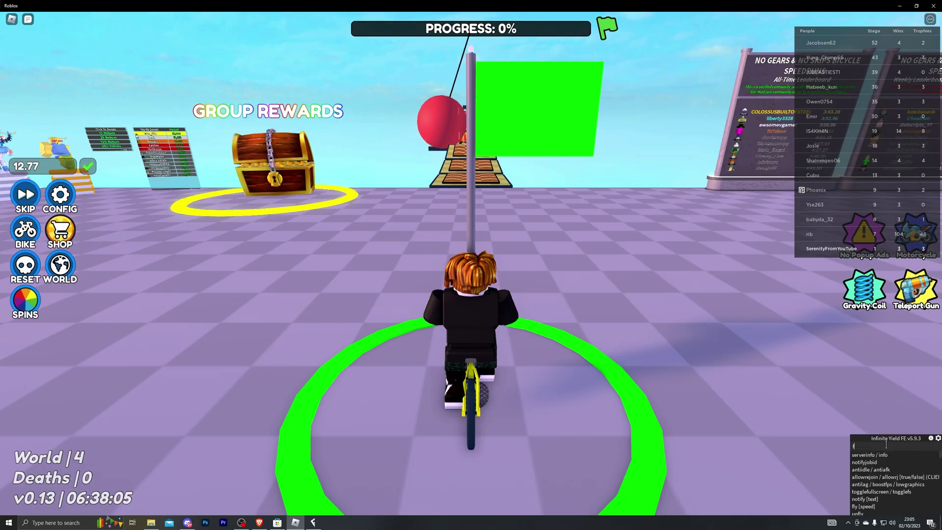